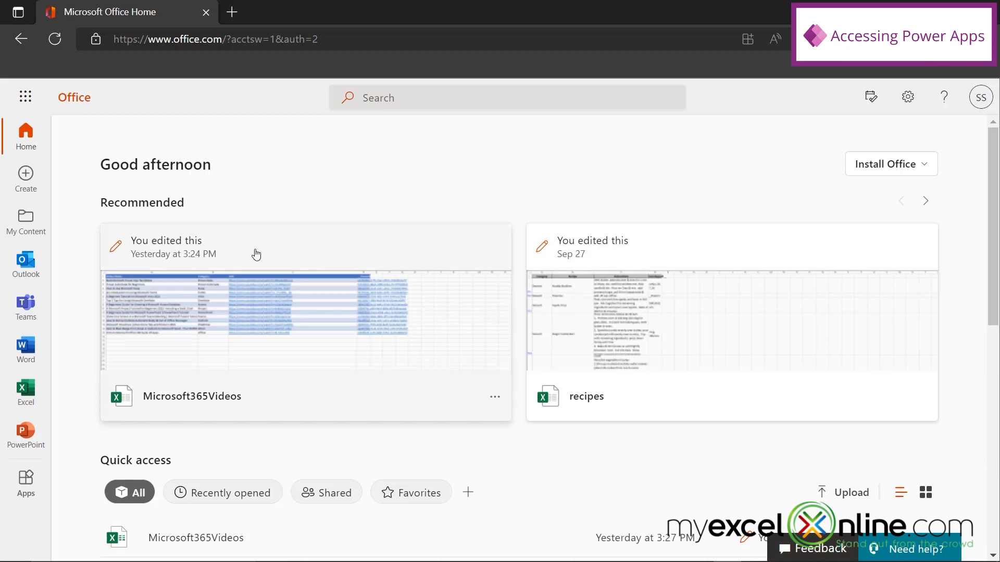
Open Power Apps from the full list of Microsoft 365 apps.
click(25, 99)
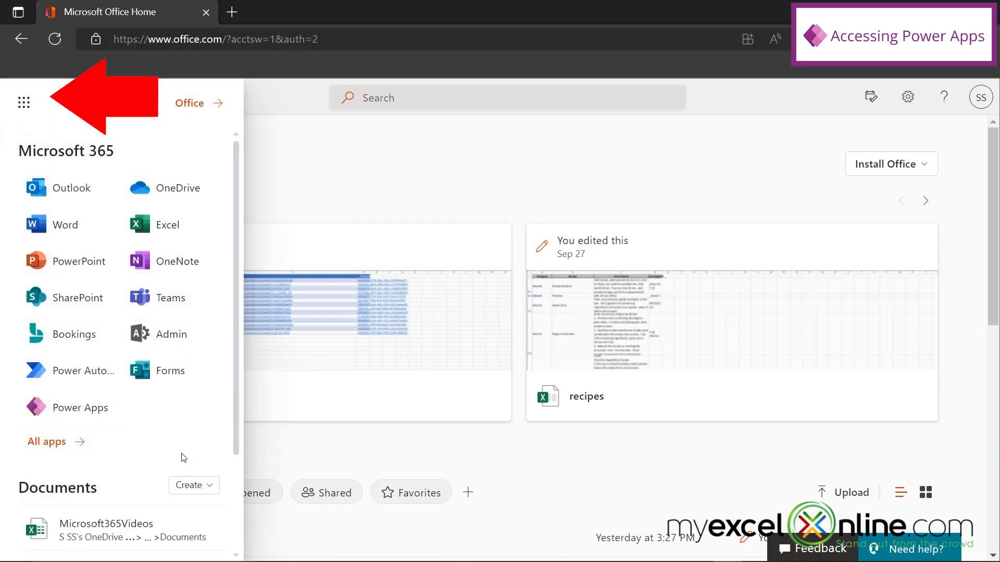
click(42, 442)
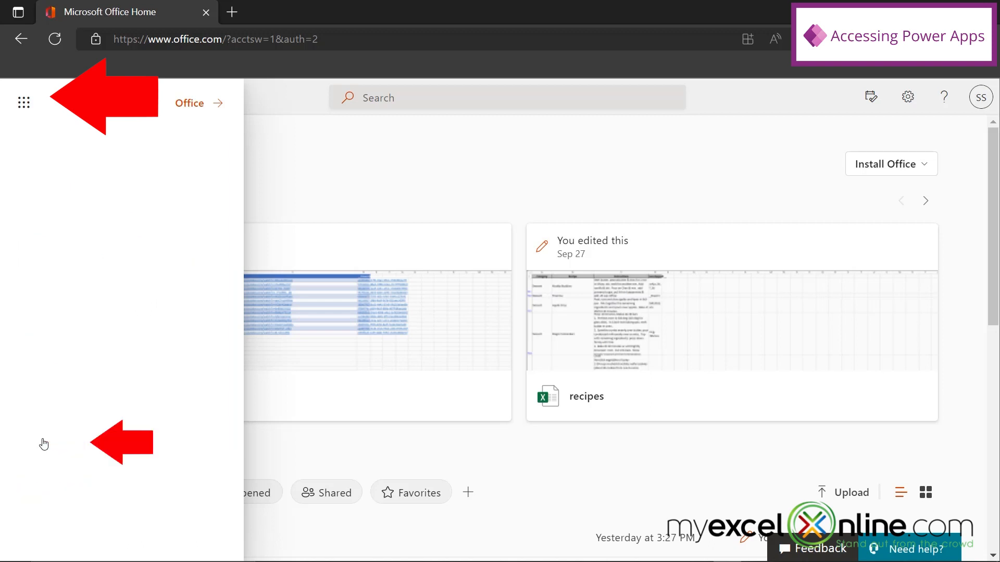
scroll(128, 436, down, 8)
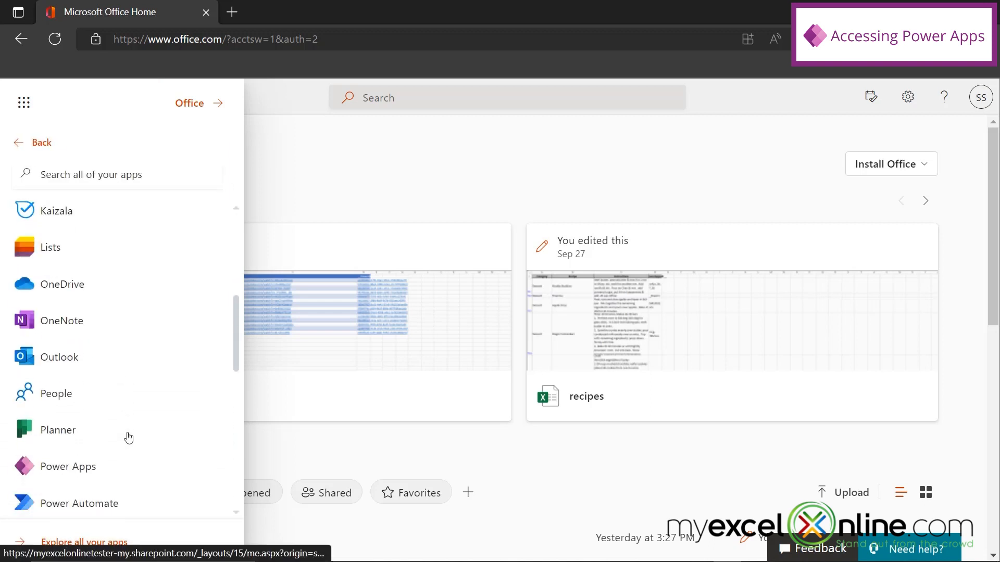
click(56, 372)
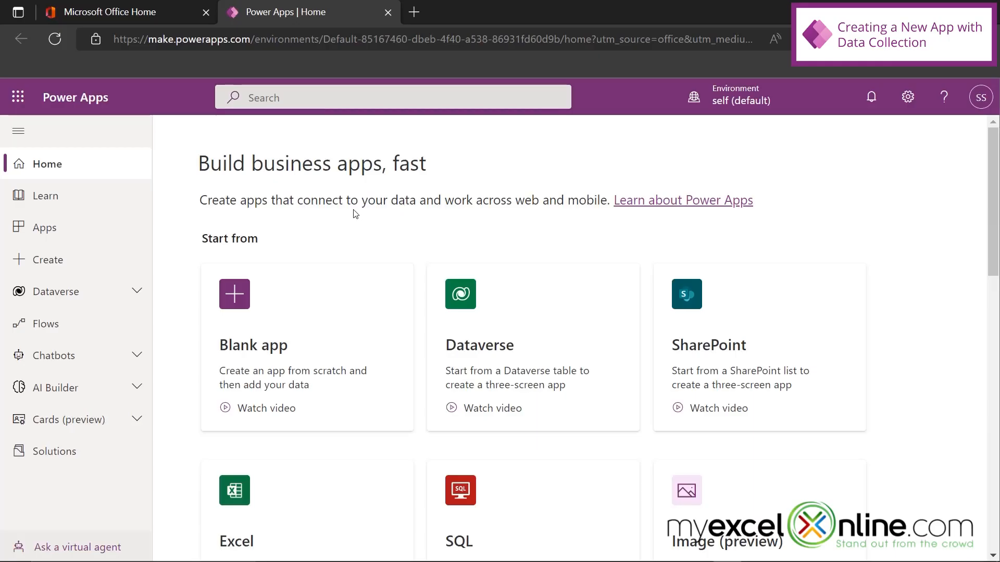
Create a blank canvas app named Songs in Tablet format.
click(241, 372)
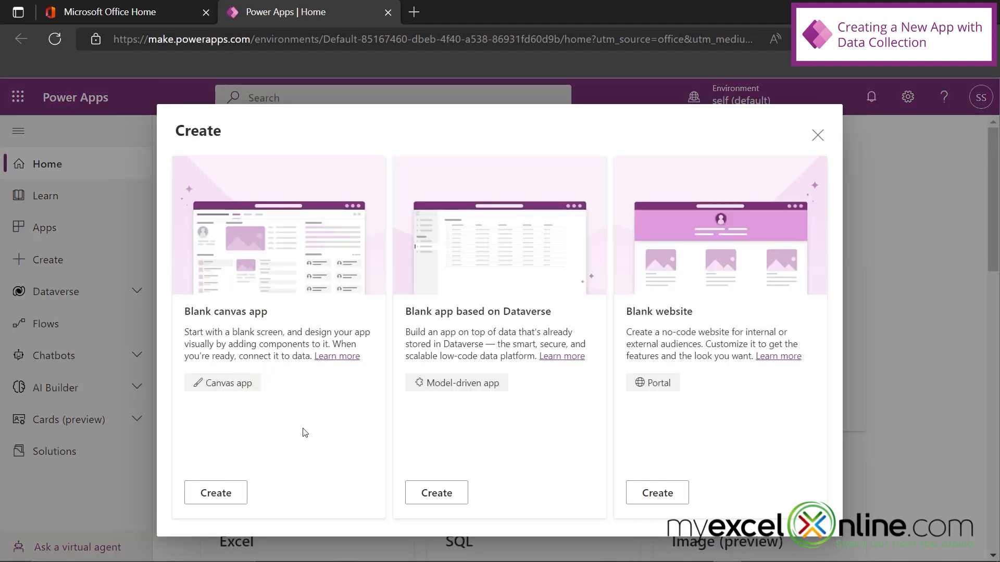
click(207, 495)
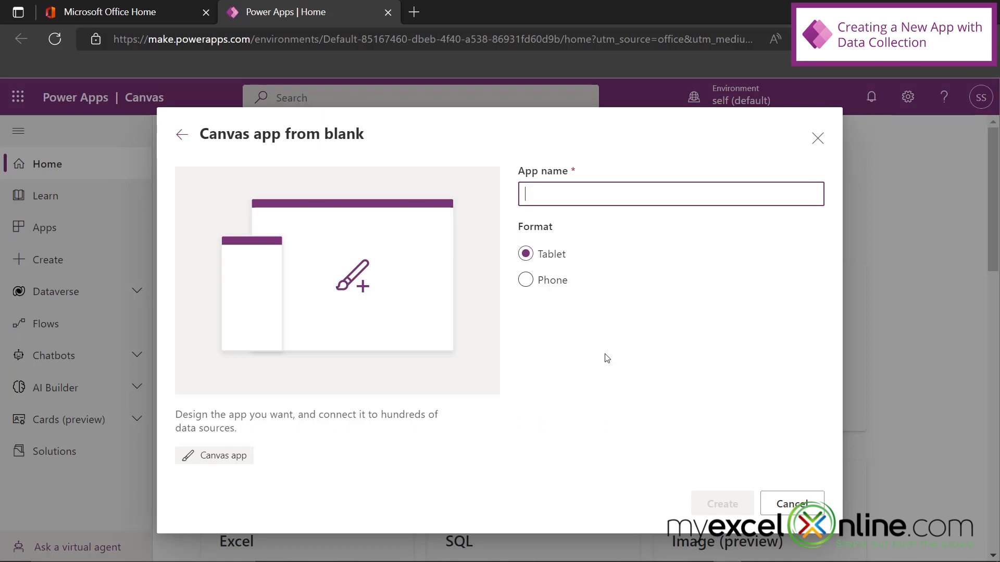
text(Songs)
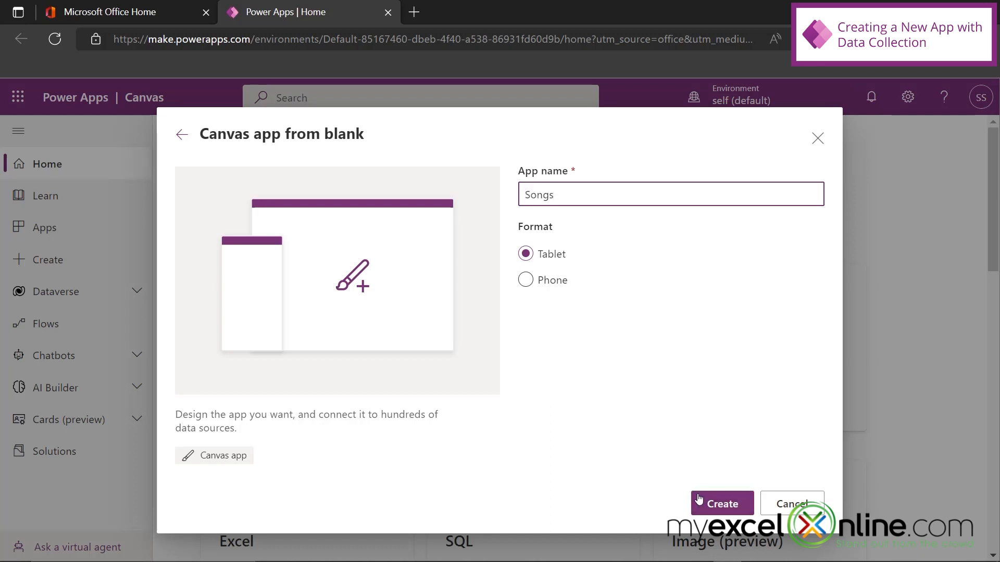
click(711, 505)
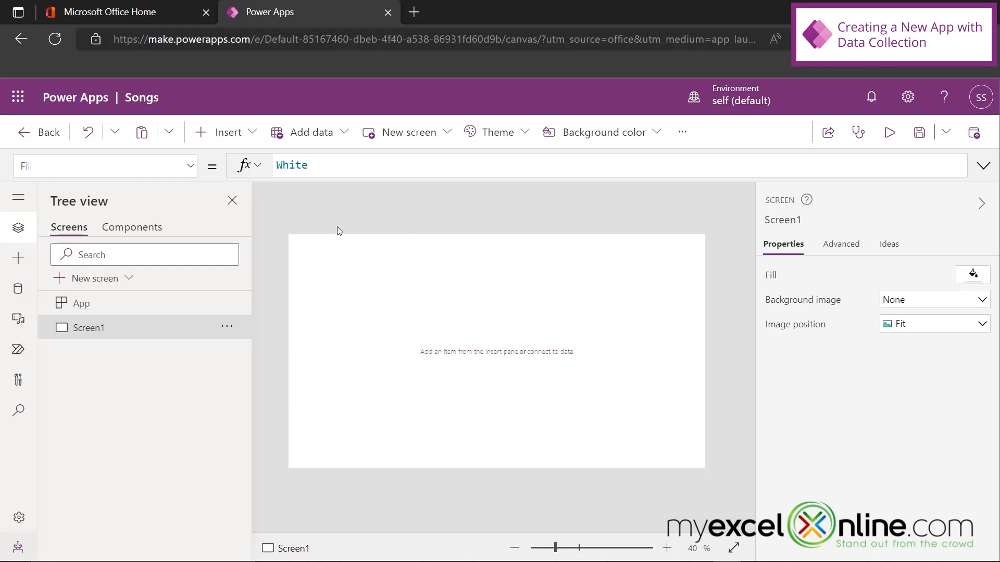
Insert a text label on Screen1 and set its text to Song.
click(255, 134)
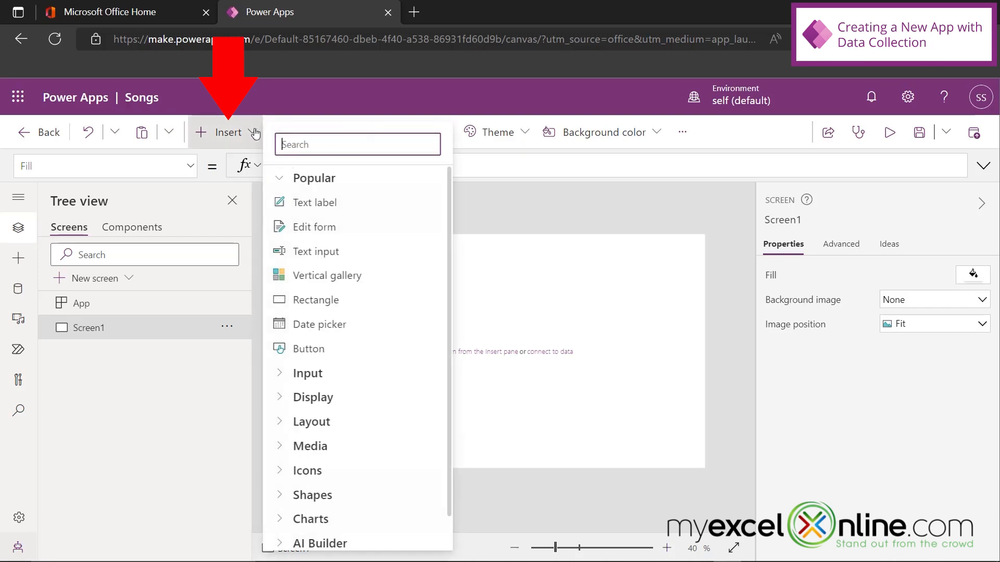
click(313, 204)
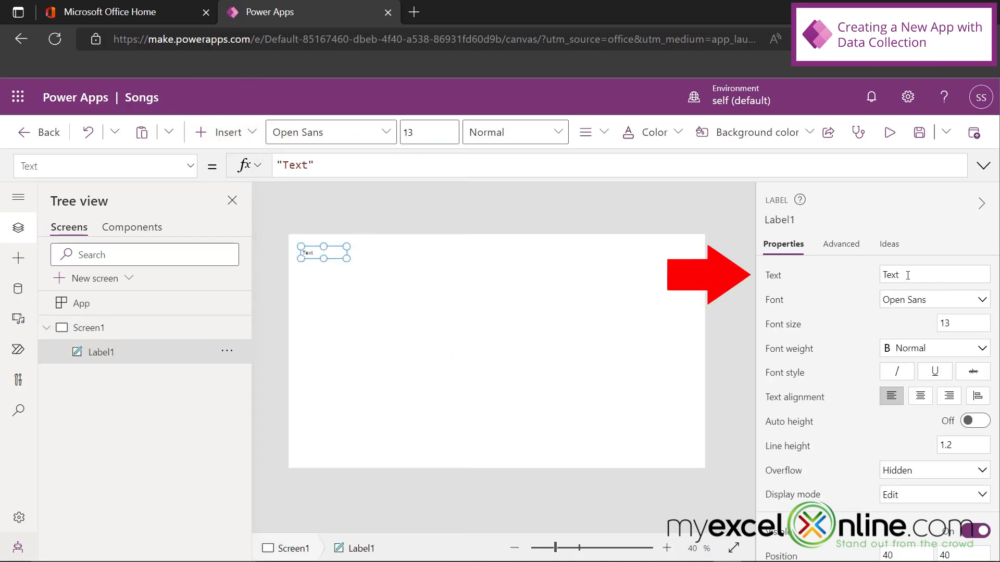
click(907, 274)
text(Song)
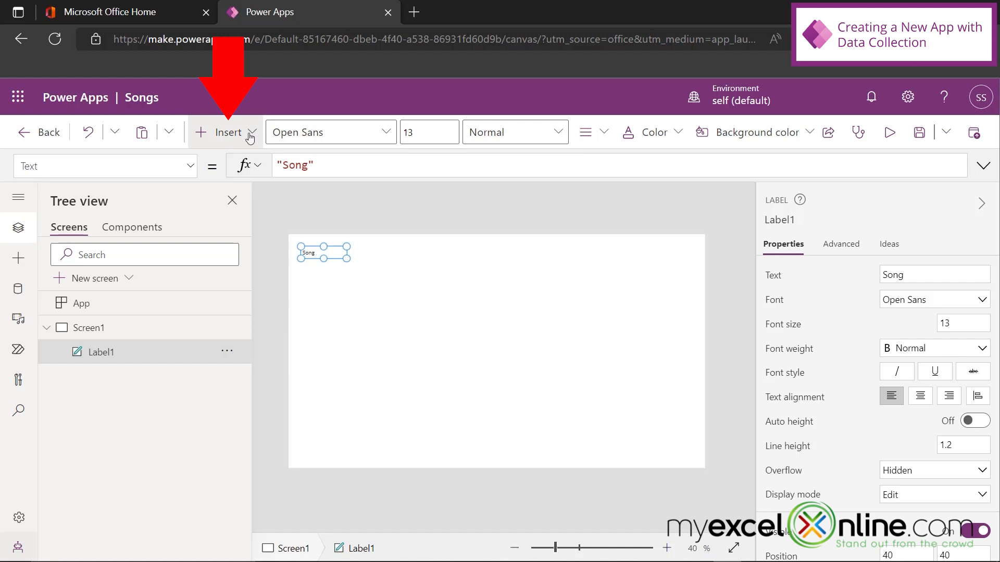
Insert a text input on Screen1 and clear its default text.
click(252, 133)
click(314, 253)
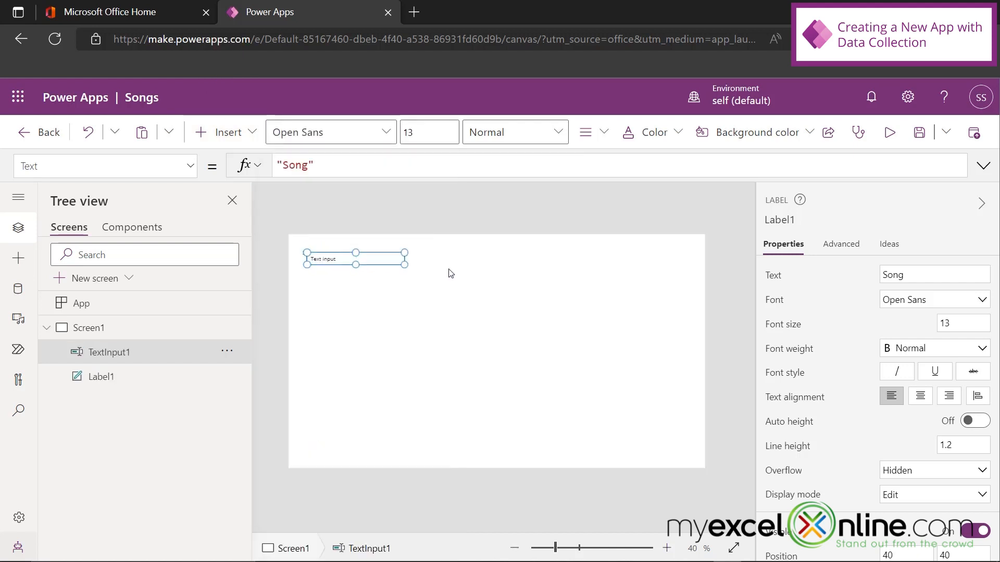
click(929, 272)
drag(929, 273, 862, 270)
key(BackSpace)
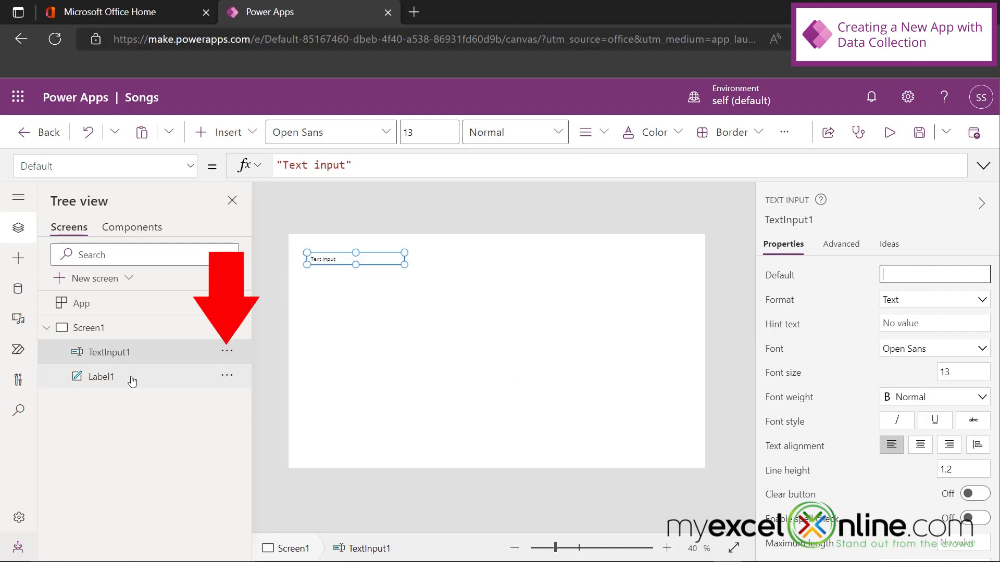
Rename the text input as Song and place it directly below the Song label, aligned with the label's left edge.
click(228, 354)
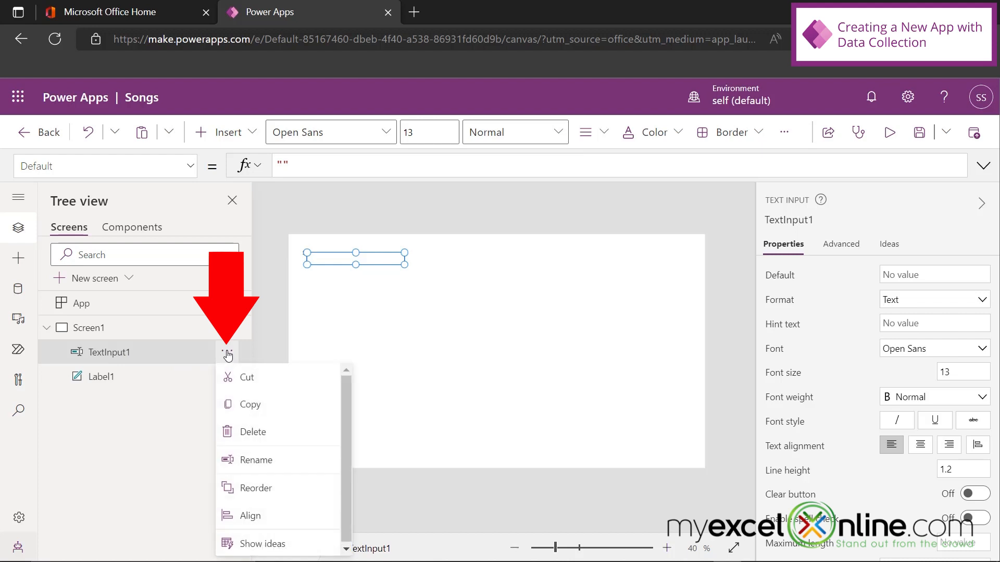
click(255, 460)
text(Song)
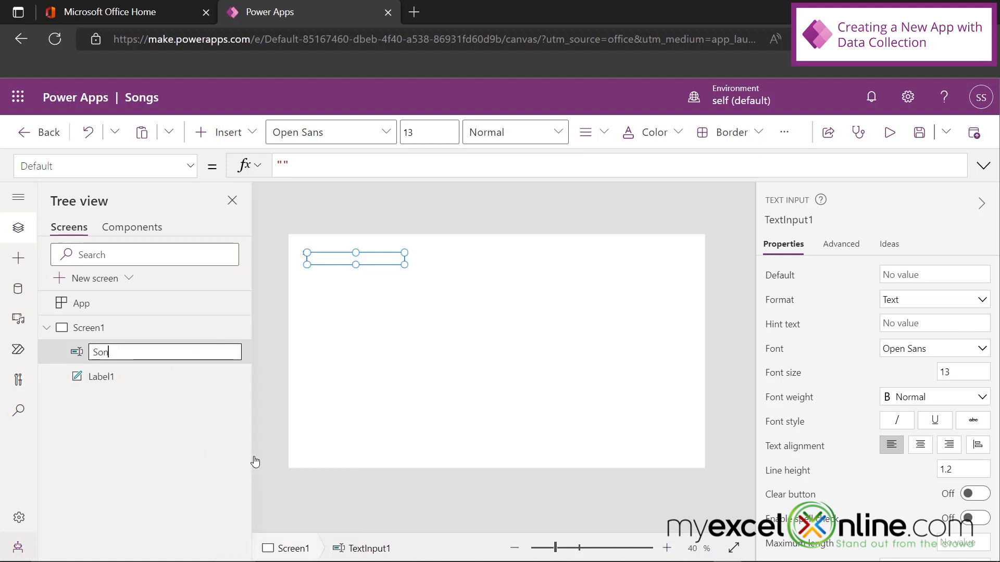
drag(321, 264, 315, 275)
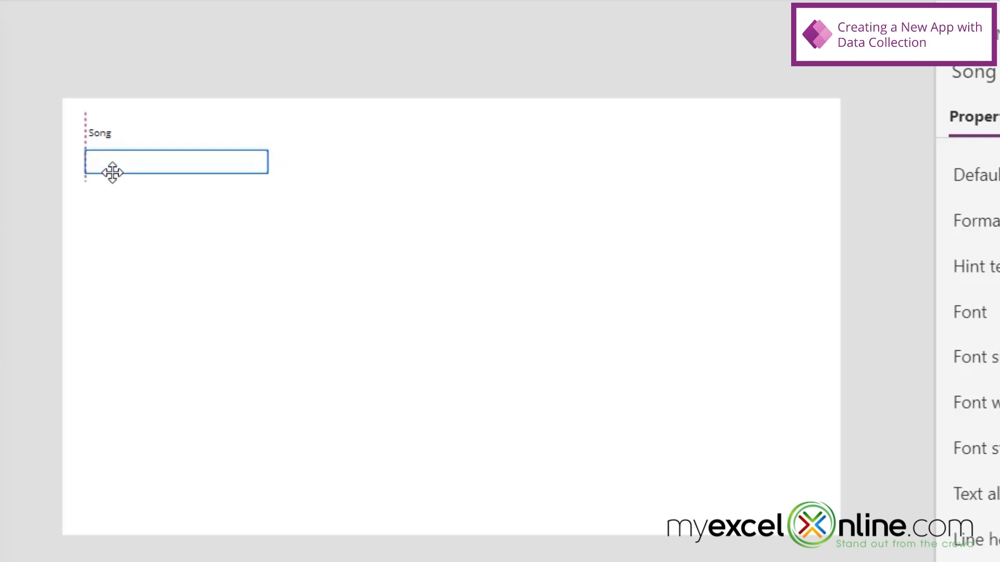
drag(112, 172, 113, 172)
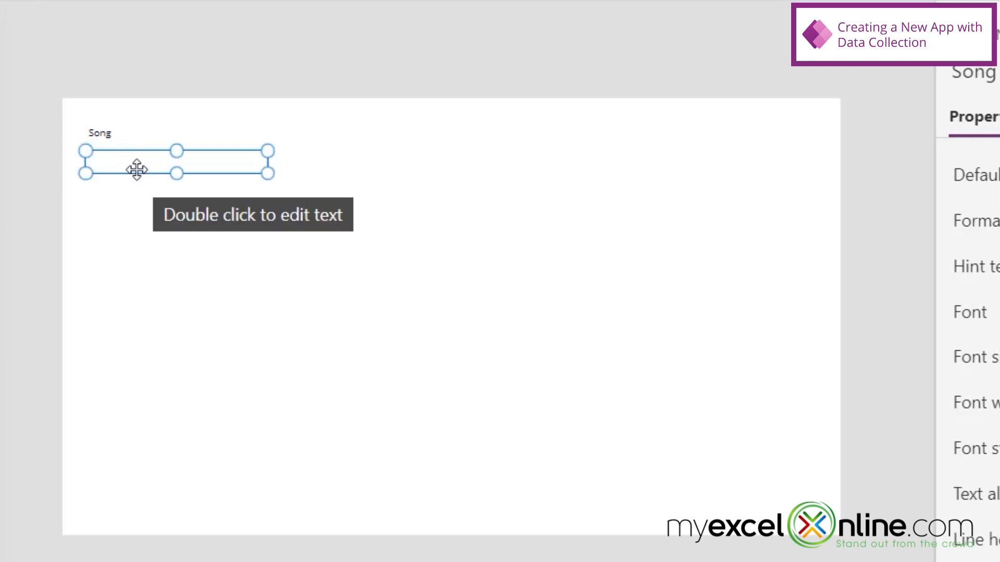
Duplicate the Song label and its text input twice, and place one copied pair lower down, leaving room for another pair in between.
key(shift)
shift+click(103, 130)
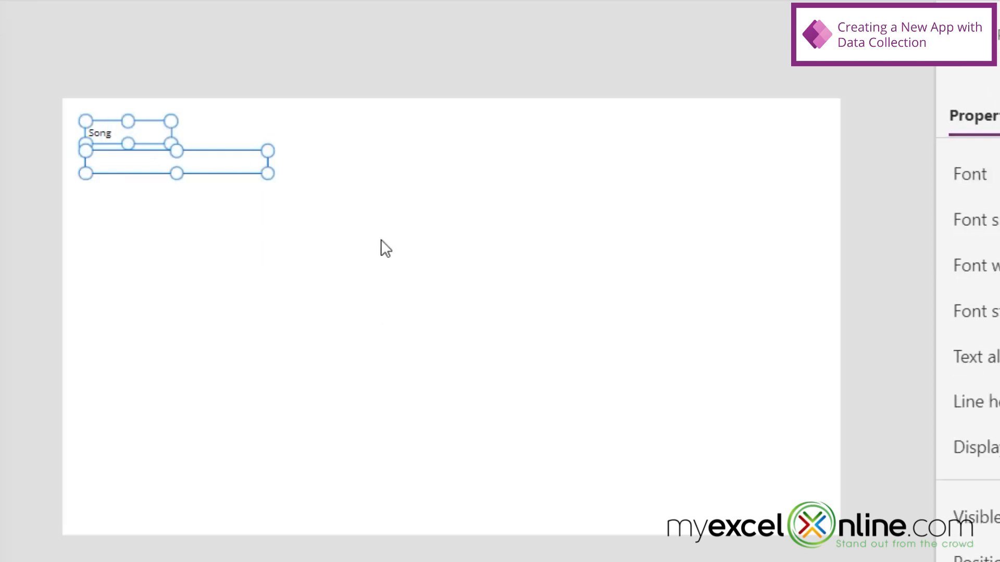
key(ctrl+v)
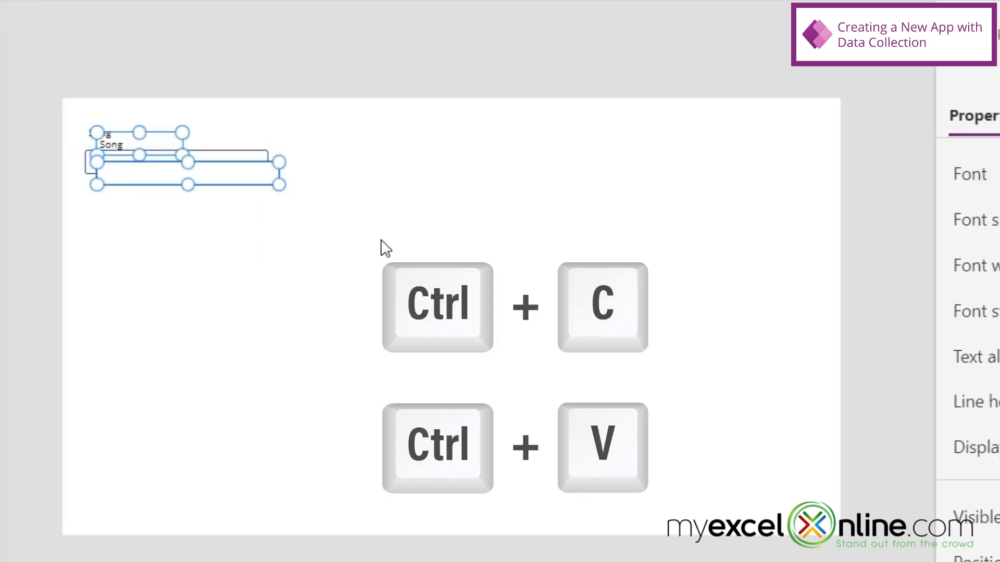
key(ctrl+v)
drag(143, 194, 121, 298)
Move the other copied label and text input between the original pair and the lower pair, aligned with their left edges.
click(154, 165)
click(154, 164)
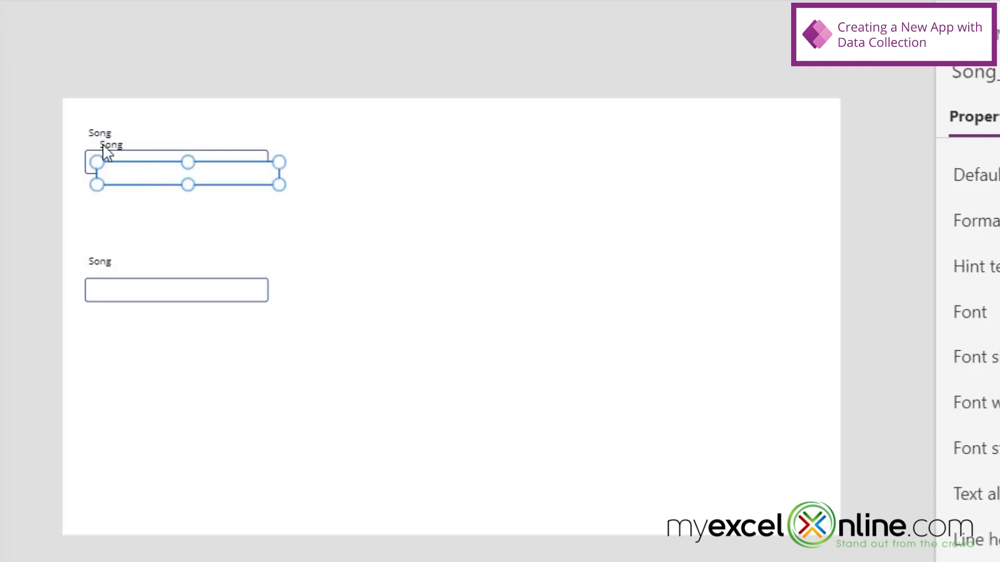
shift+click(108, 149)
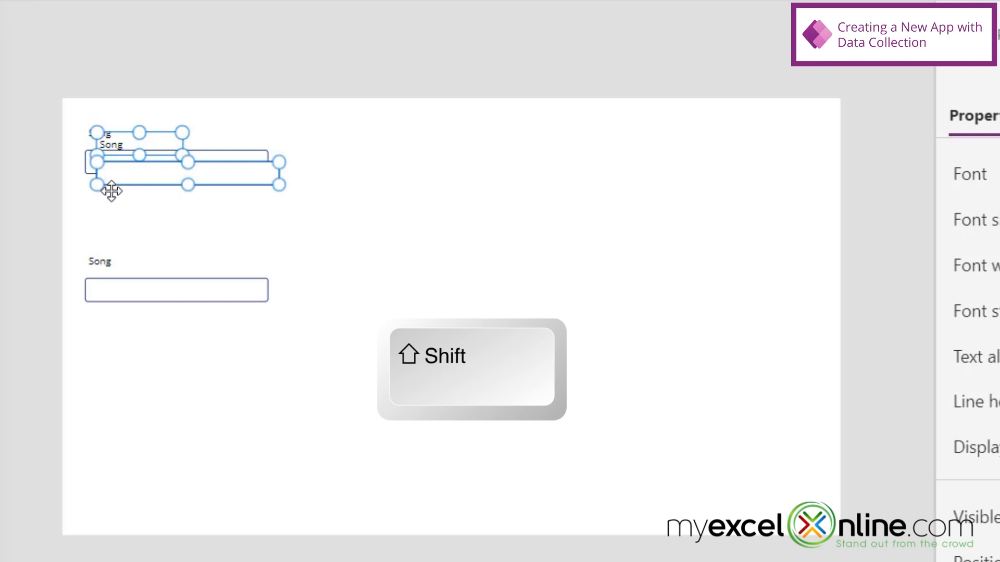
drag(107, 192, 96, 241)
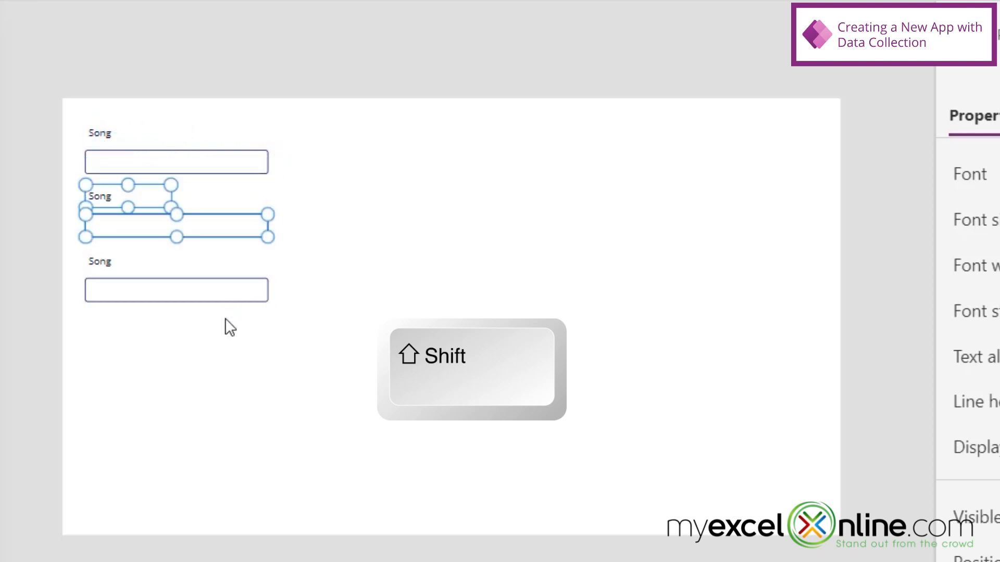
click(130, 245)
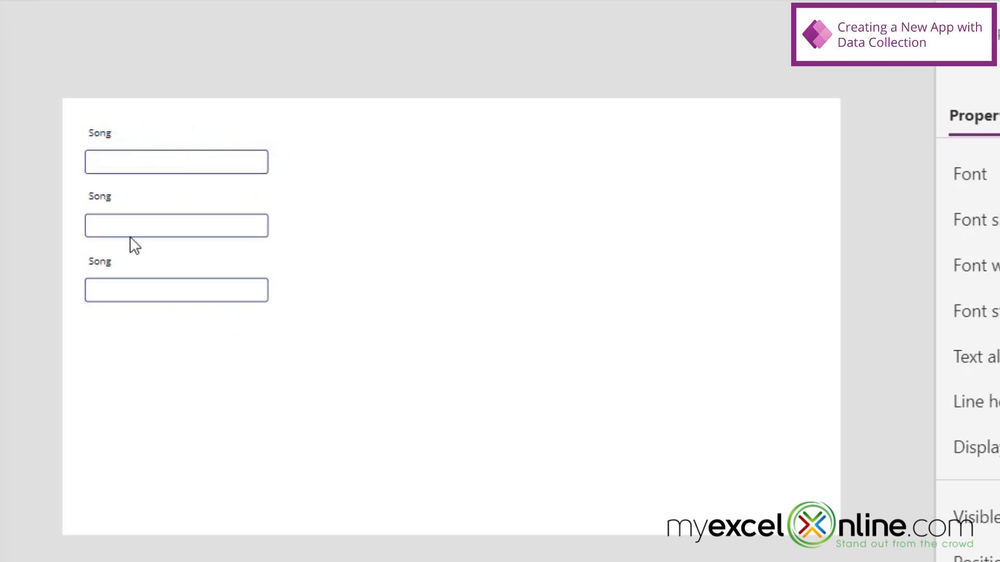
Set the middle label's text to Artist and the lowest label's text to Album.
click(104, 196)
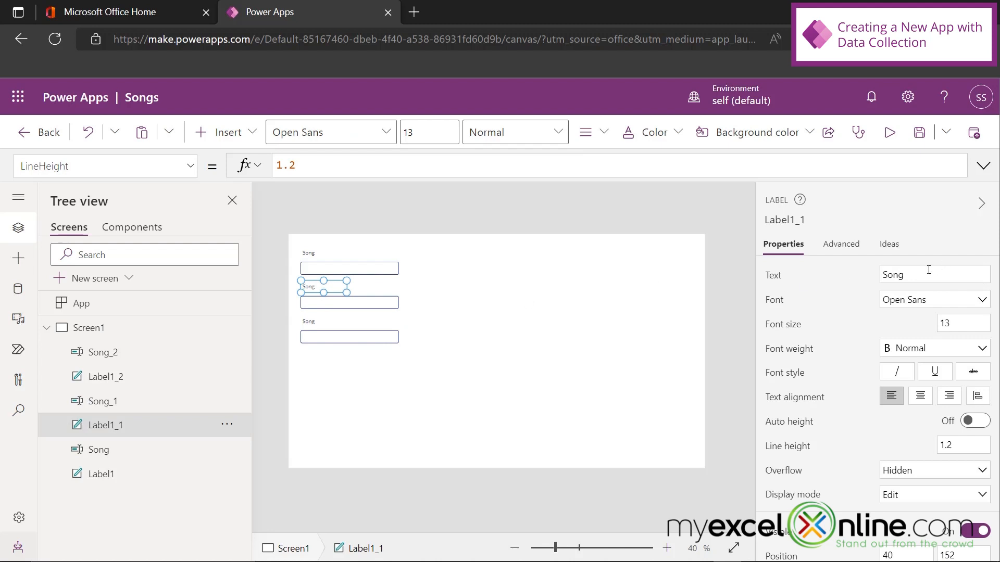
double_click(928, 270)
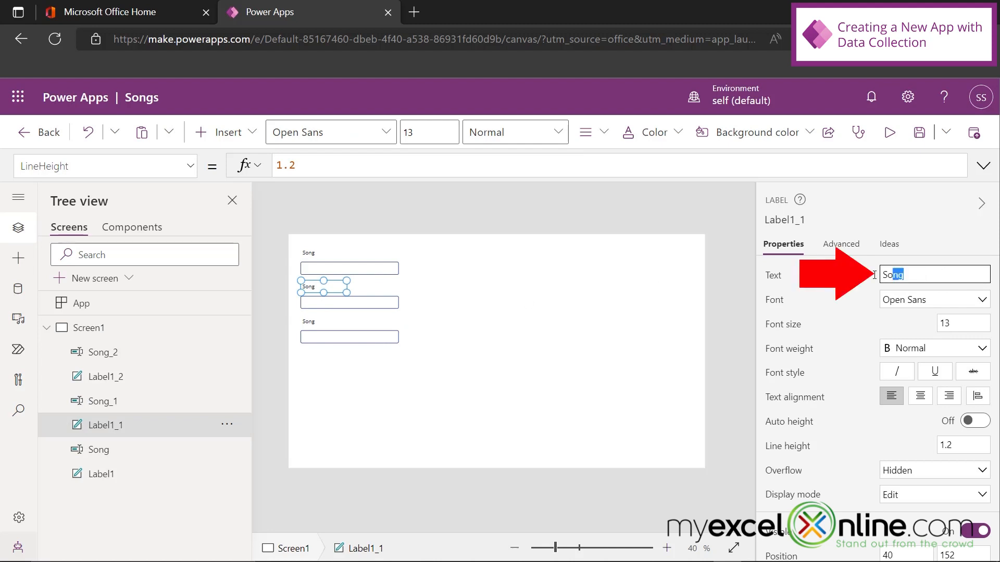
text(Artist)
click(307, 326)
double_click(891, 274)
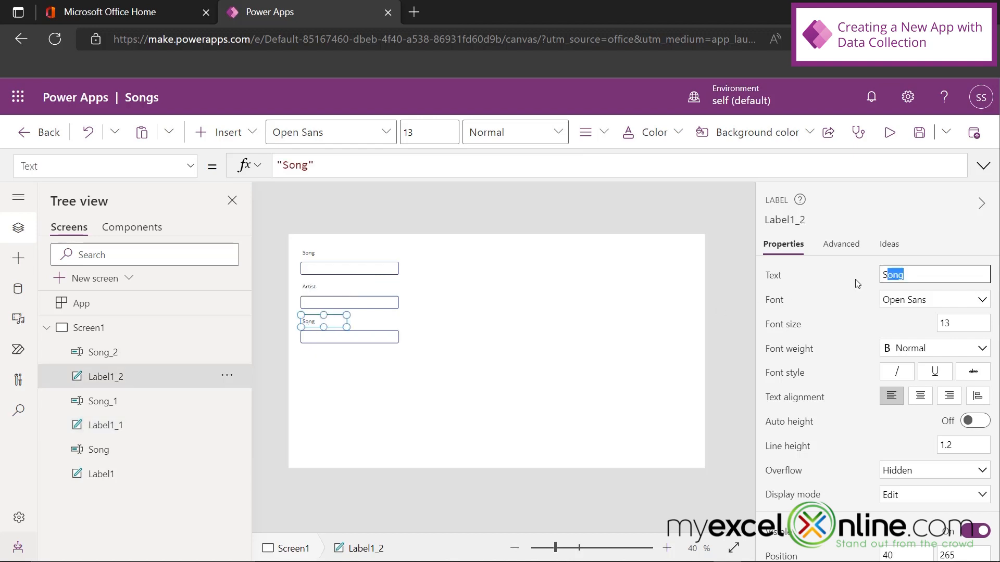
text(Album)
Rename the text input below the Artist label as Artist.
click(373, 303)
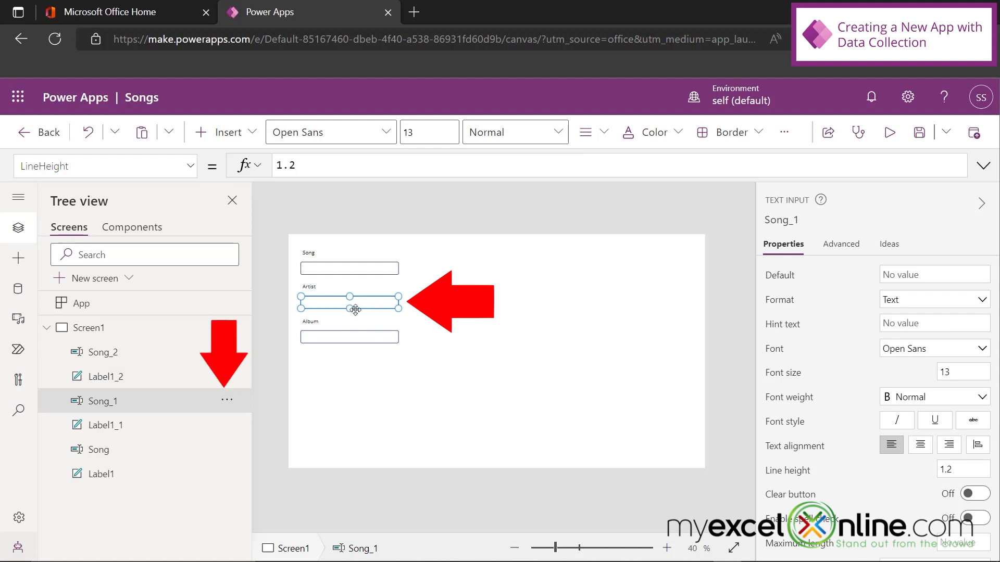
click(233, 404)
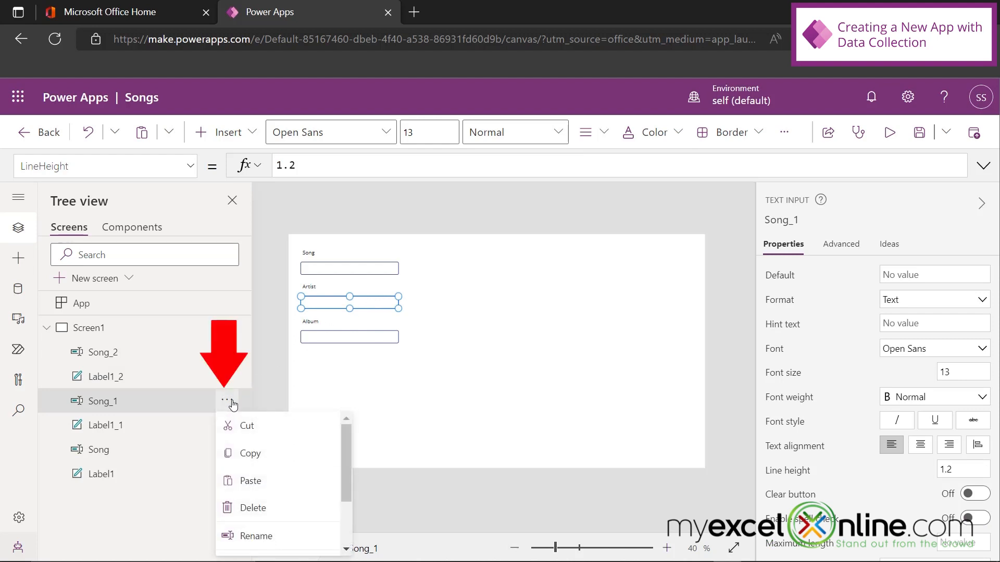
click(252, 536)
text(At)
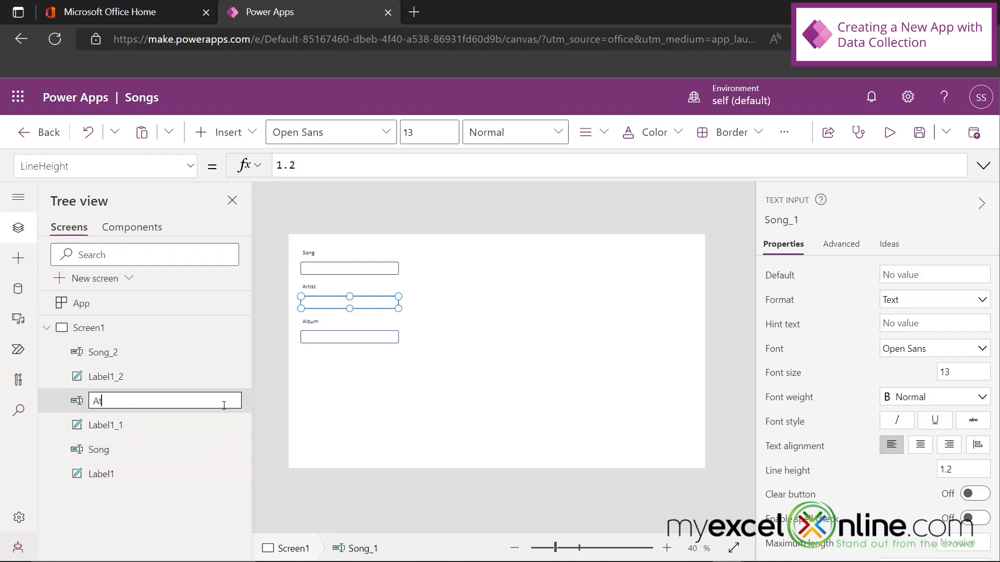
text(tist)
Rename the text input below the Album label as Album.
click(309, 344)
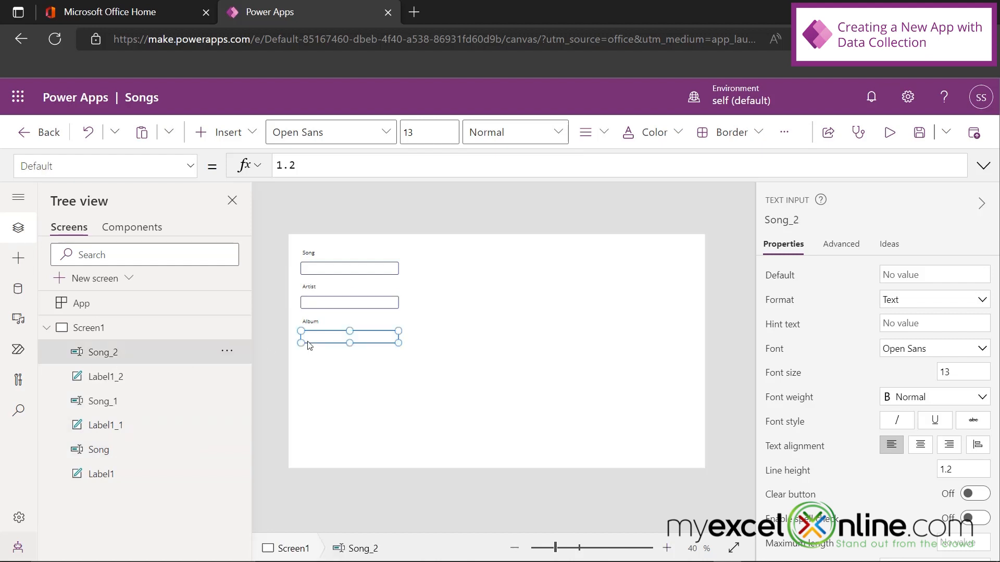
click(226, 351)
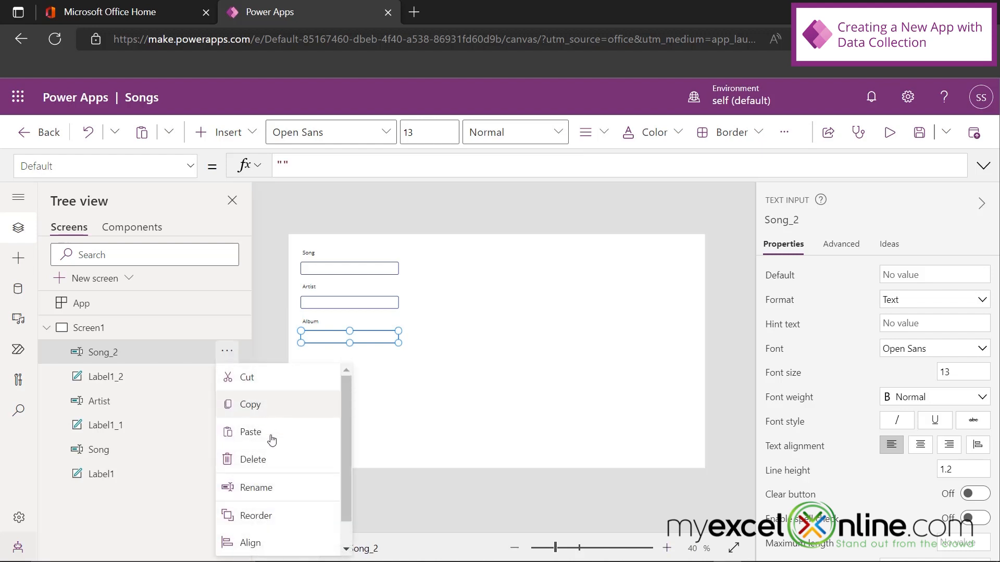
click(251, 487)
text(Album)
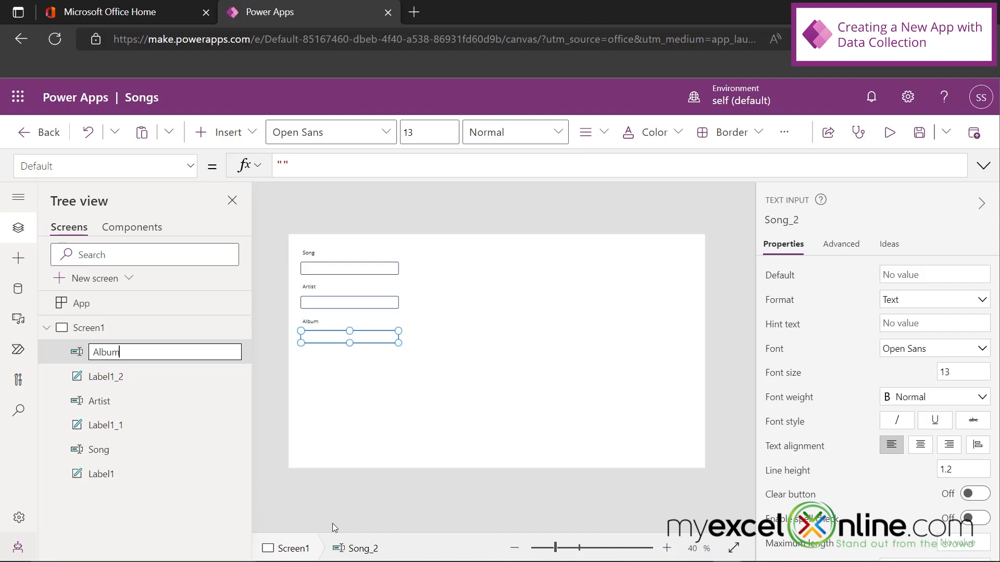
click(405, 415)
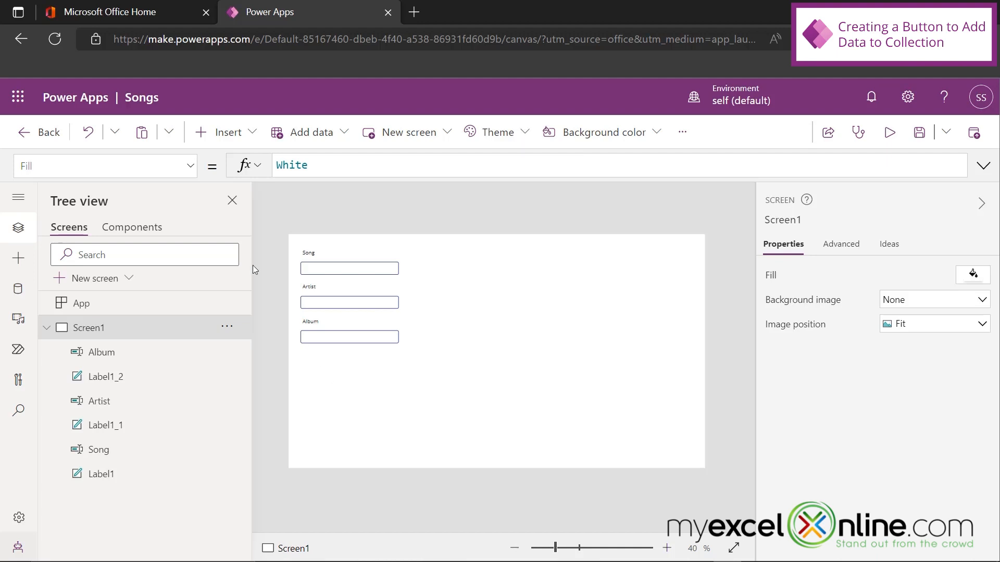
Insert a button below the Album input, aligned with its right edge, and set the button's text to Add Song.
click(249, 134)
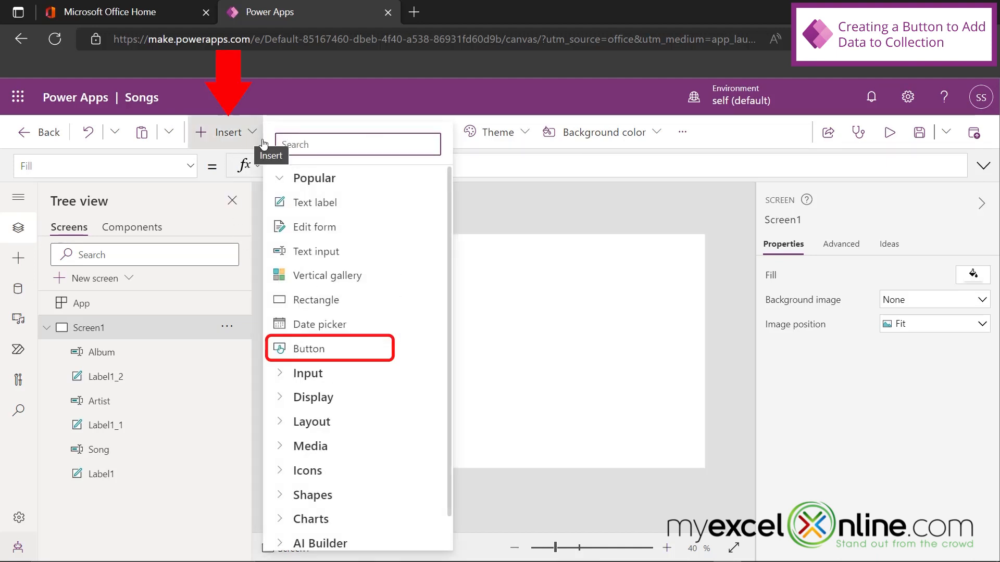
click(275, 348)
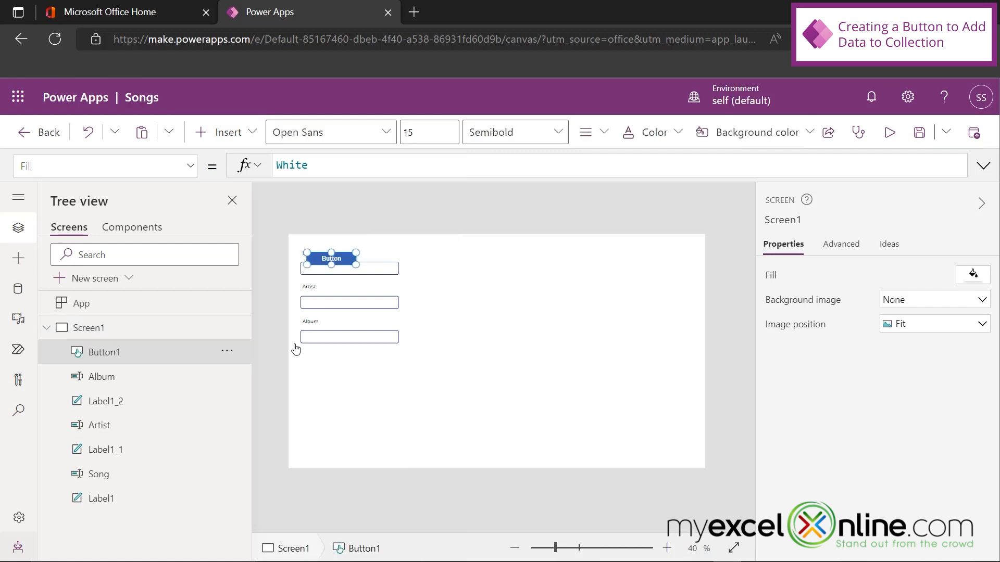
drag(341, 255, 385, 356)
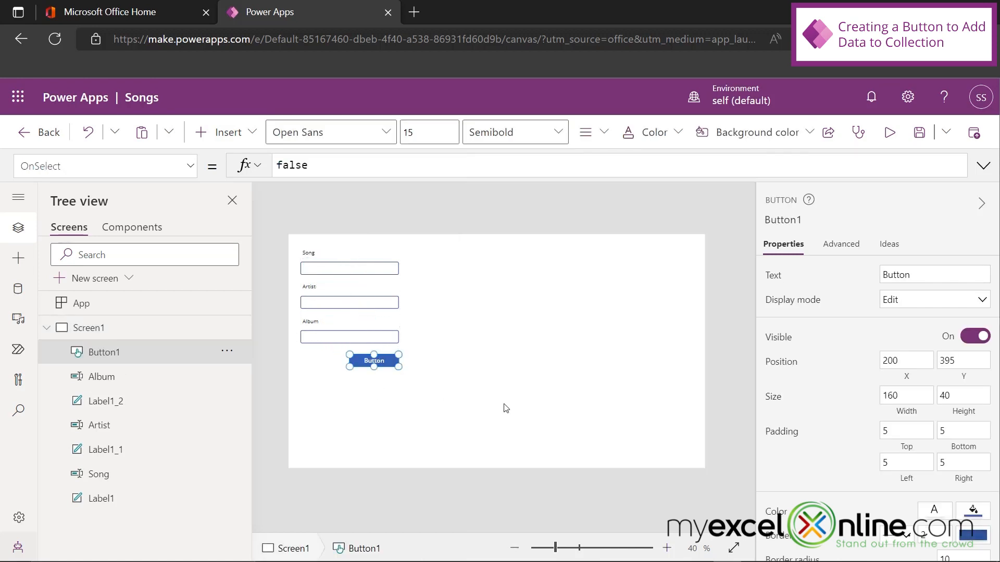
double_click(911, 275)
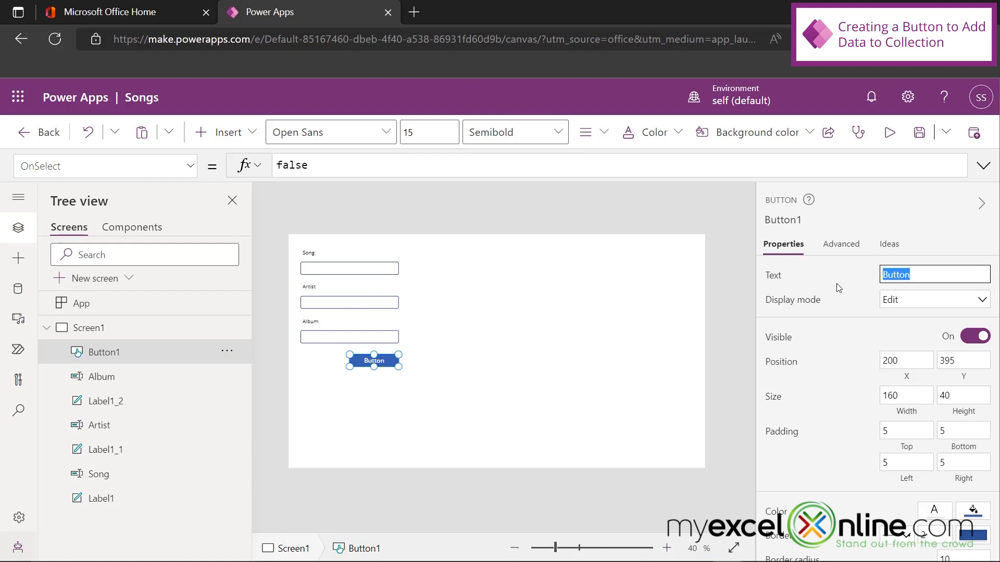
text(Add Song)
Rename the Add Song button control as btnAdd.
click(227, 351)
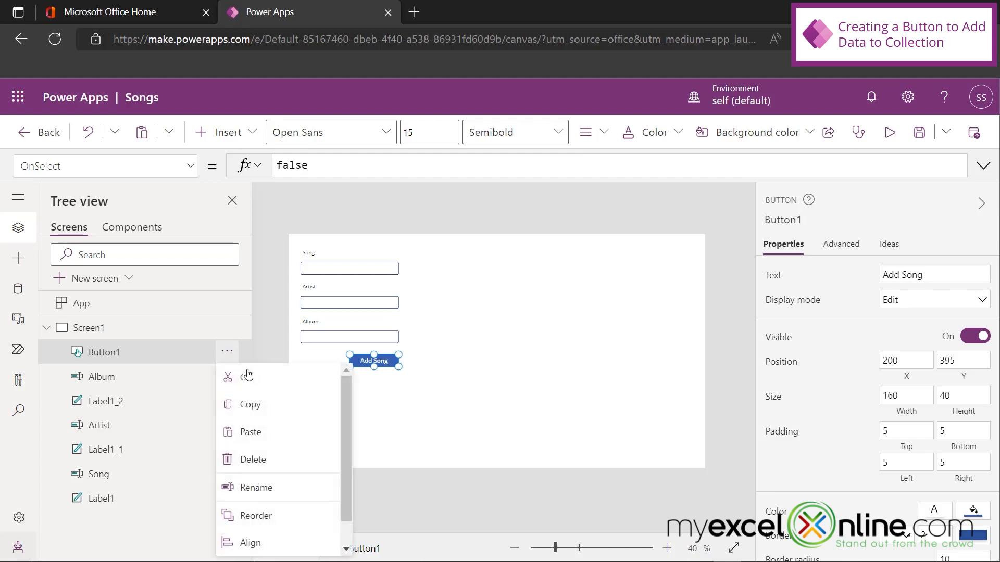
click(244, 485)
text(btnAdd)
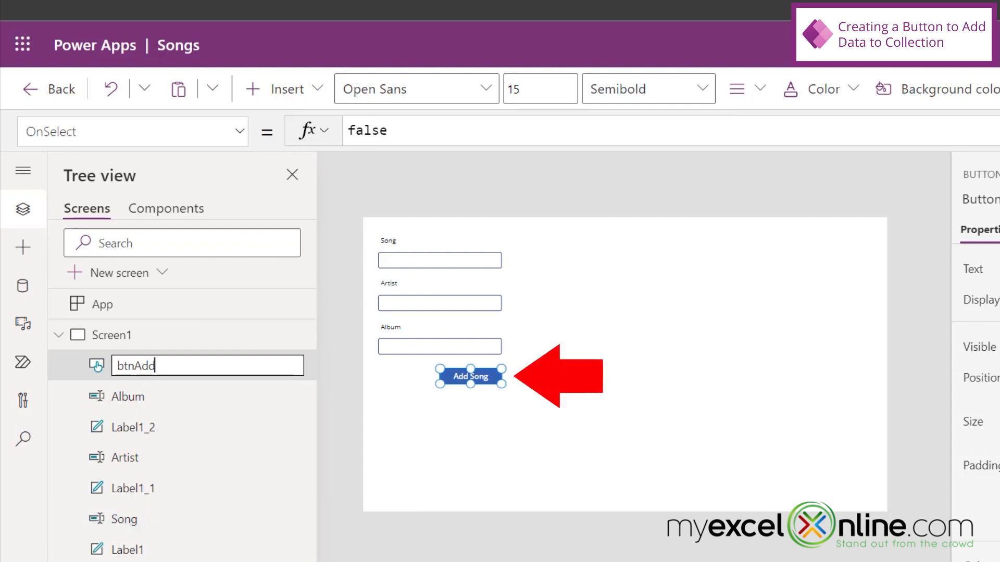
key(Return)
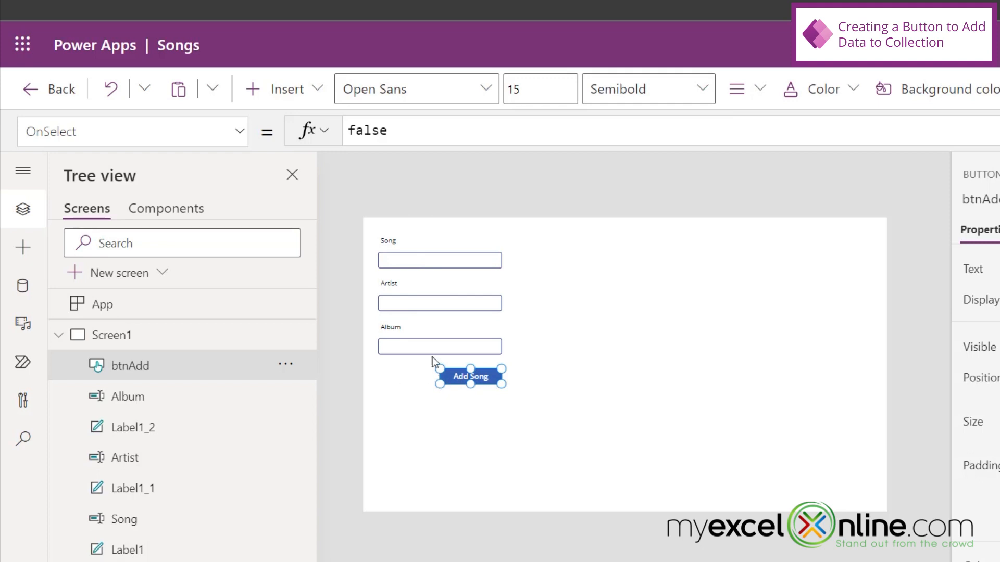
Replace btnAdd's OnSelect value with the start of a Collect function that targets the collection SongList.
drag(407, 133, 266, 136)
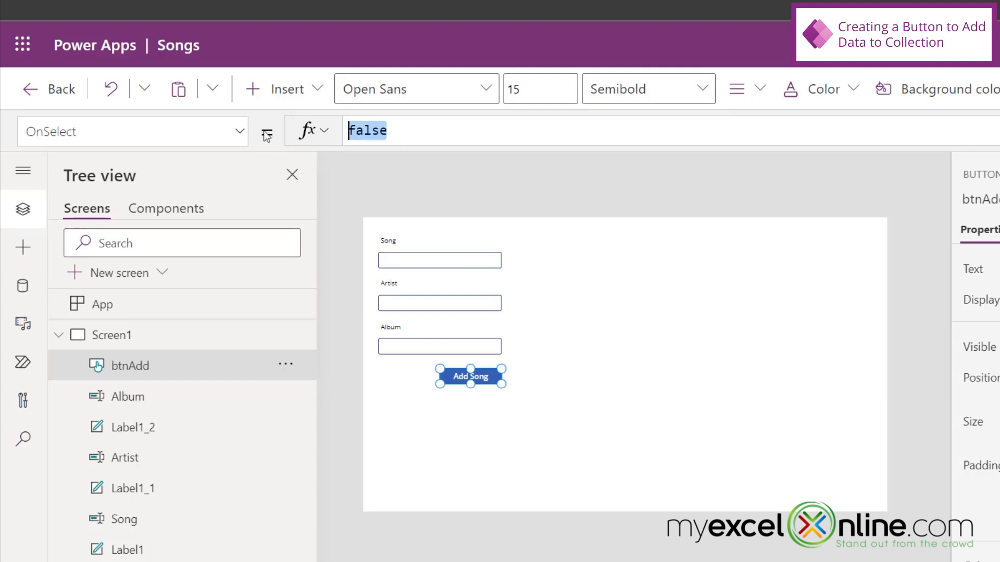
key(BackSpace)
text(collect)
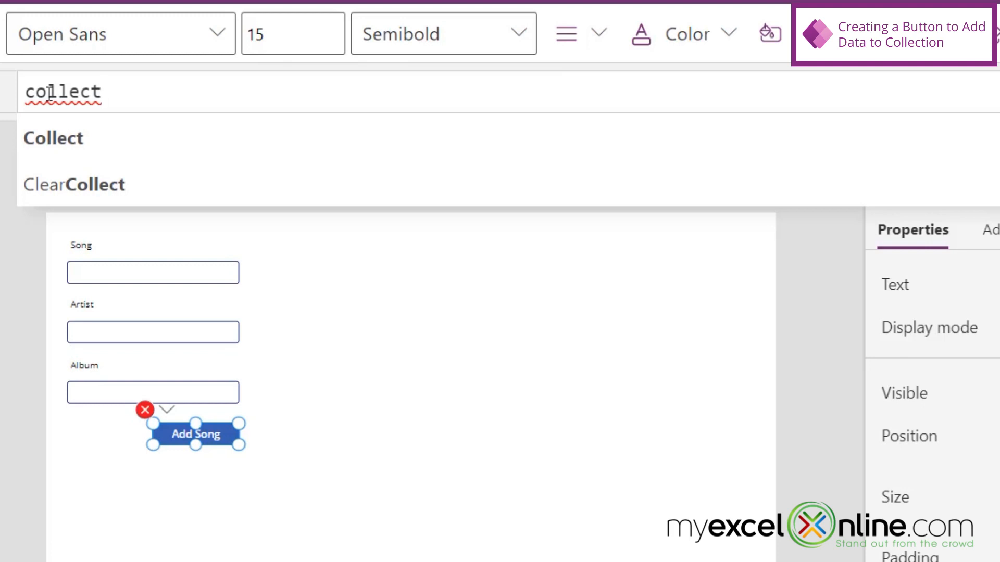
text(()
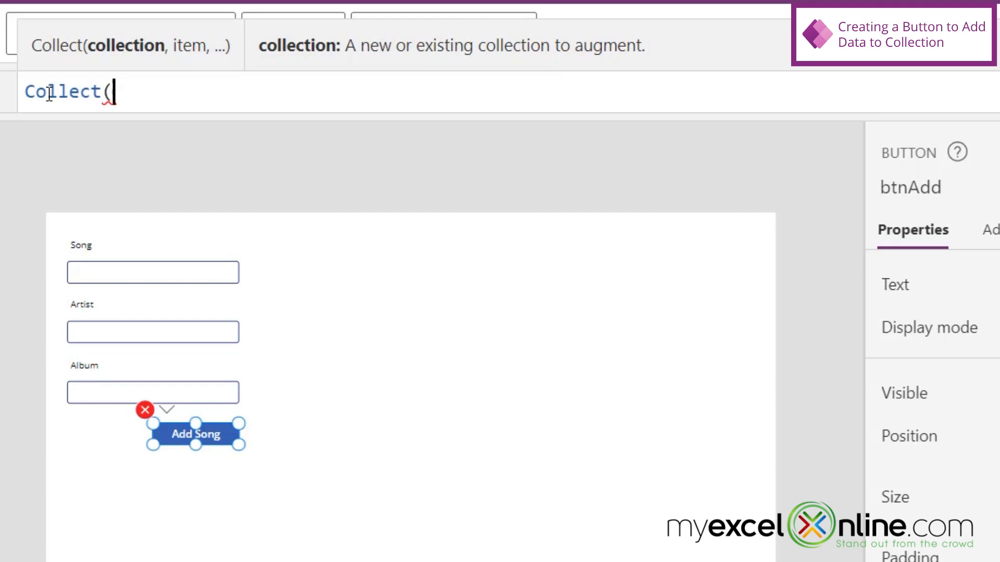
text(SongList)
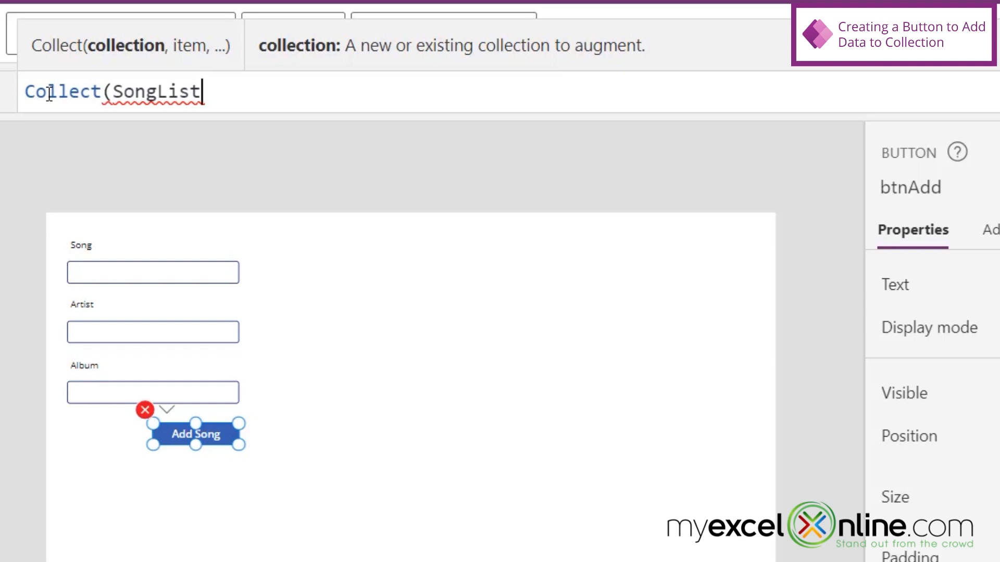
text(,)
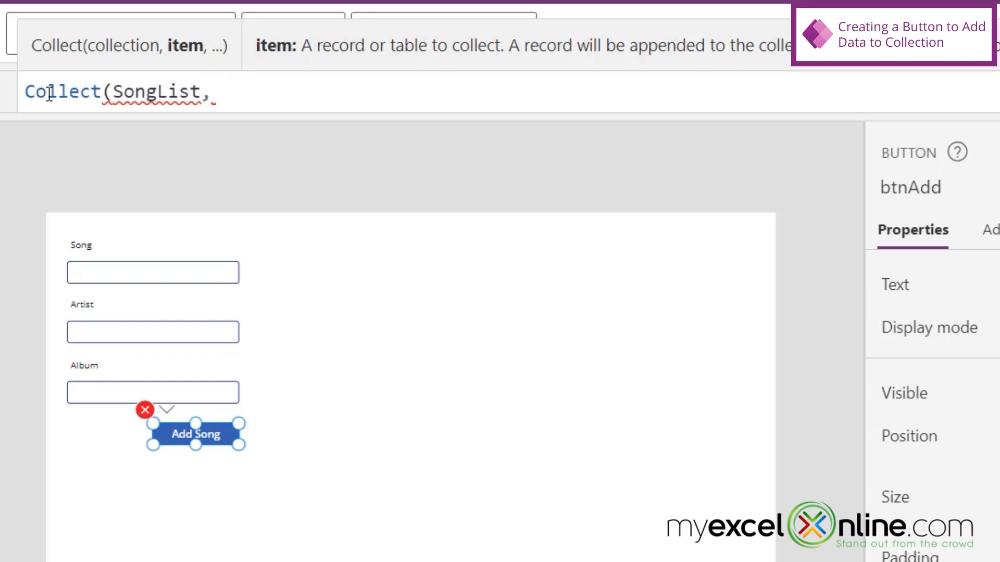
Open the record to collect in the formula with a Song field taking the Song input's text: {Song:Song.Text.
text({)
text(Song)
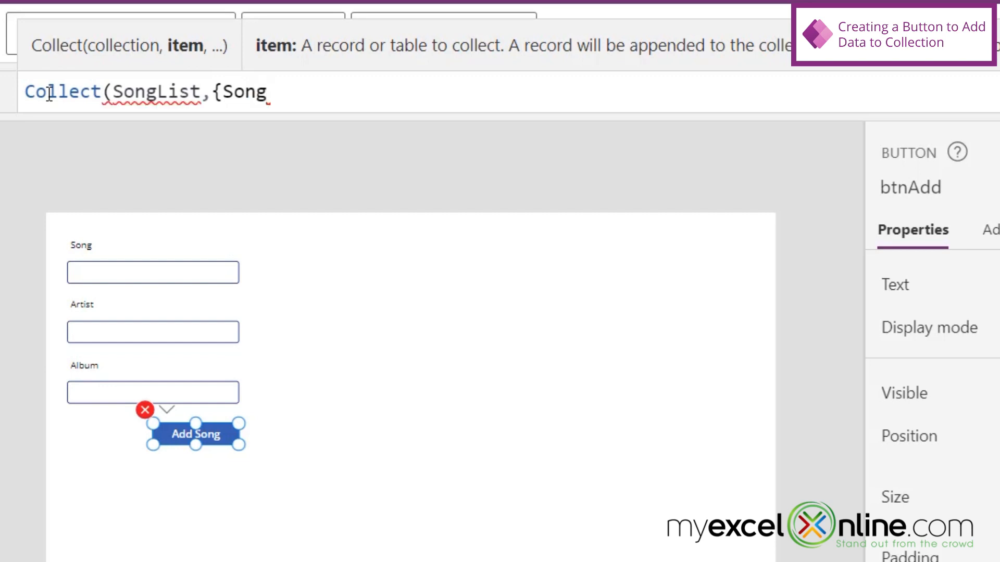
text(:)
text(Song)
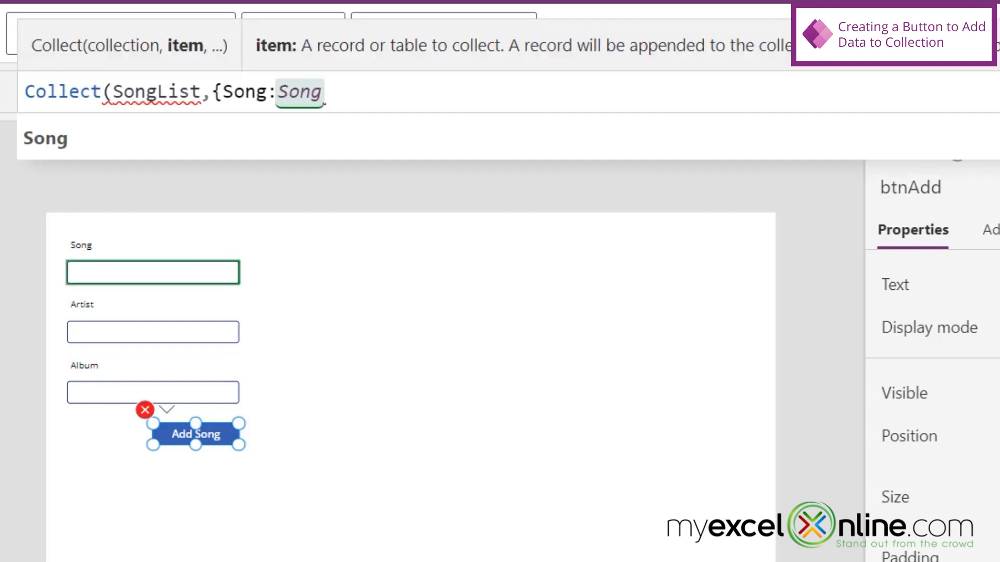
text(.text)
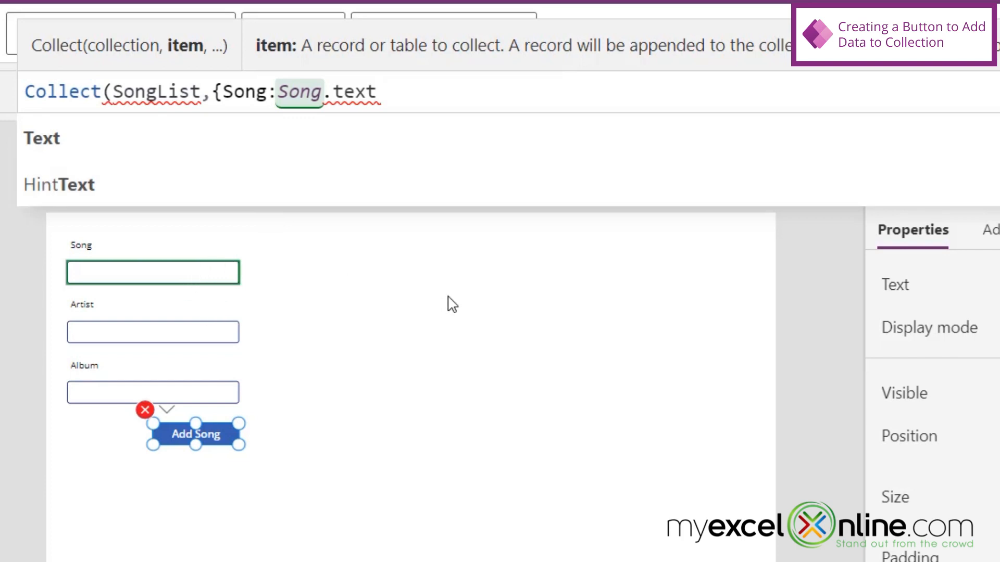
Add an Artist field to the collected record that takes the Artist input's text: Artist:Artist.Text.
text(,)
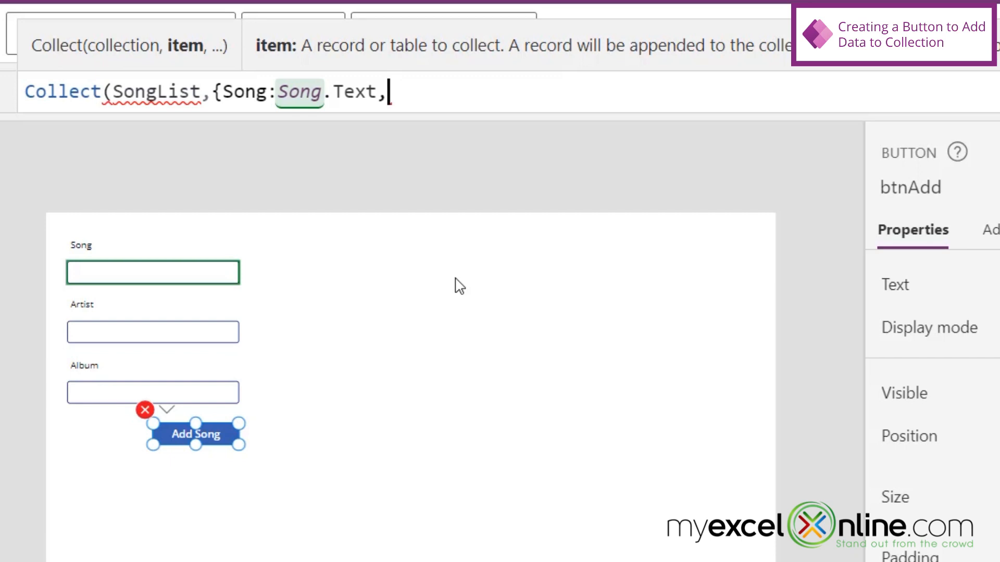
text(Artist)
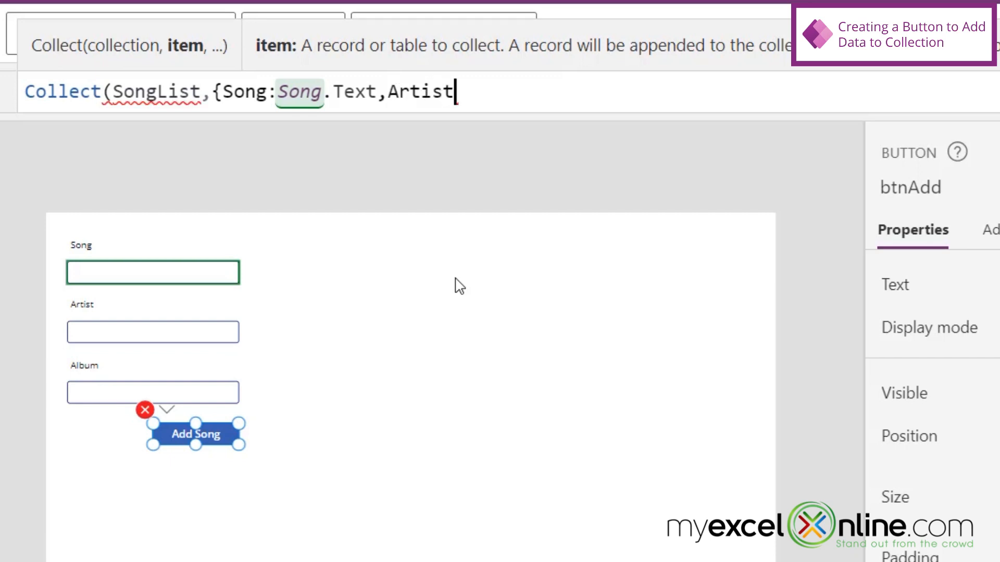
text(:)
text(Artist.text)
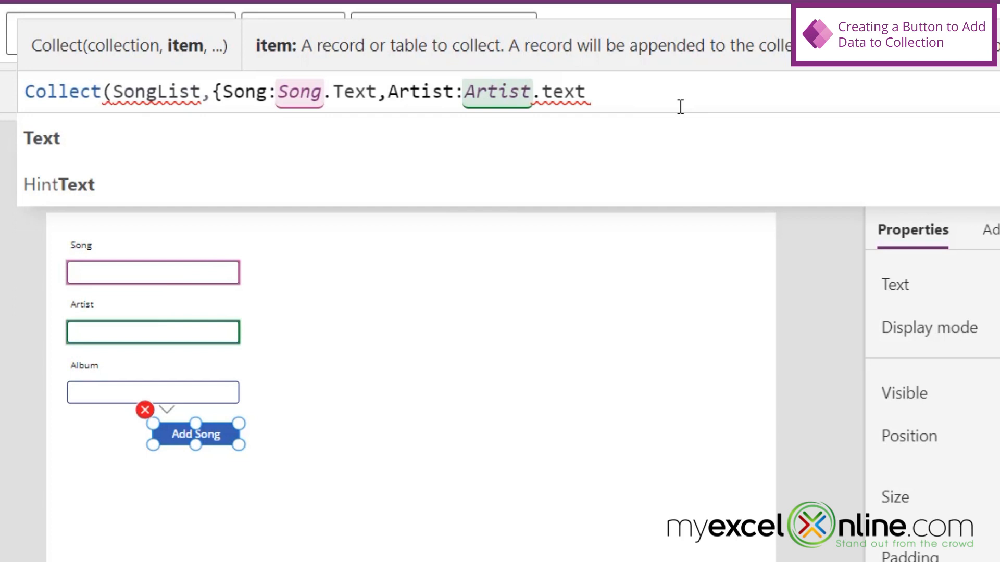
Add the field album:Album.Text to the collected record, close the Collect formula and leave the formula editor.
text(,)
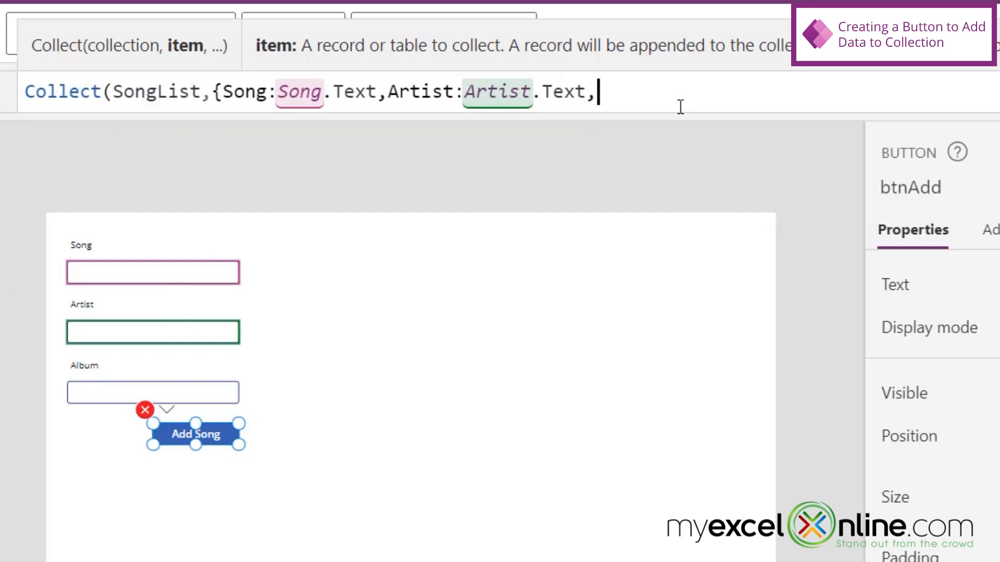
text(album)
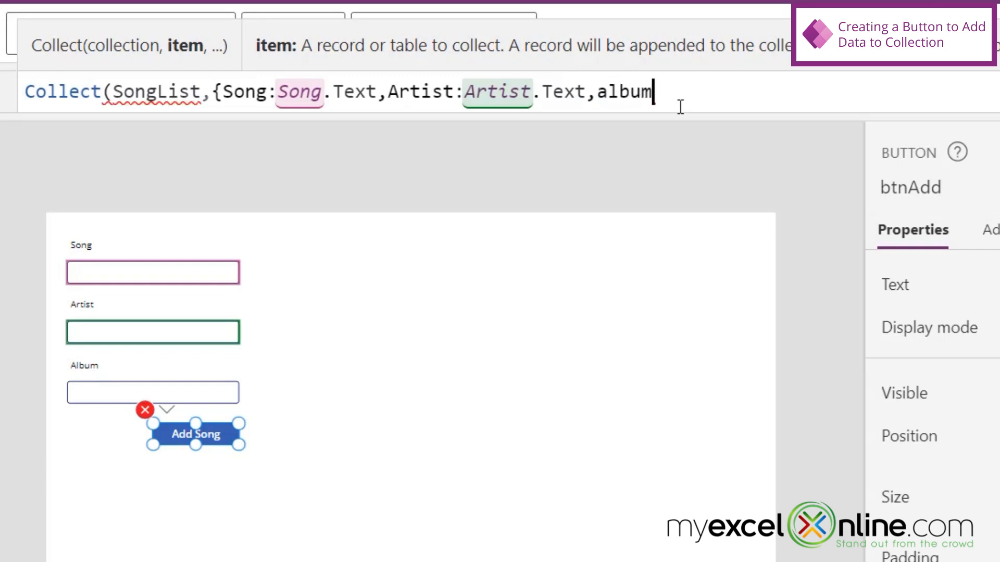
text(:album.text)
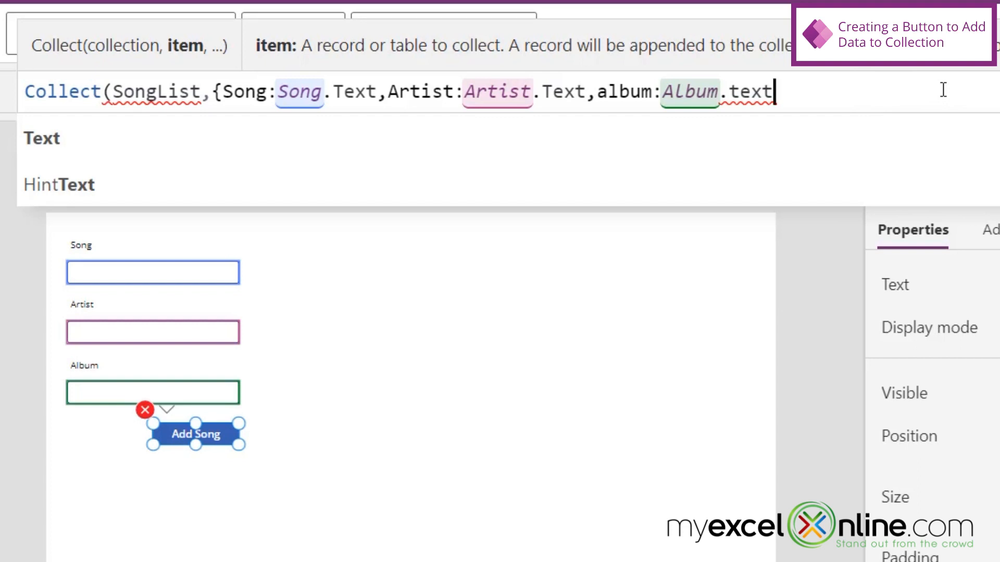
text(})
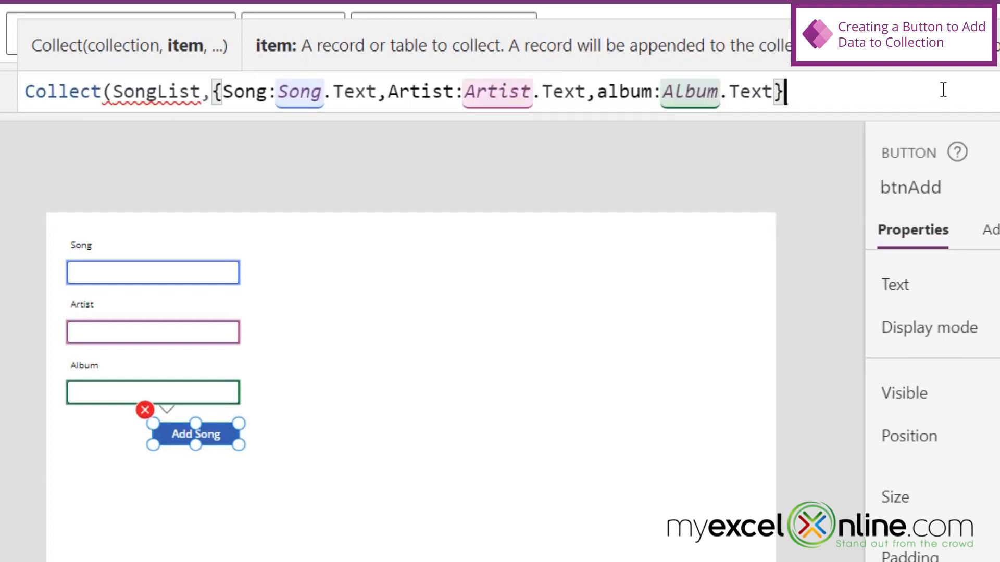
text())
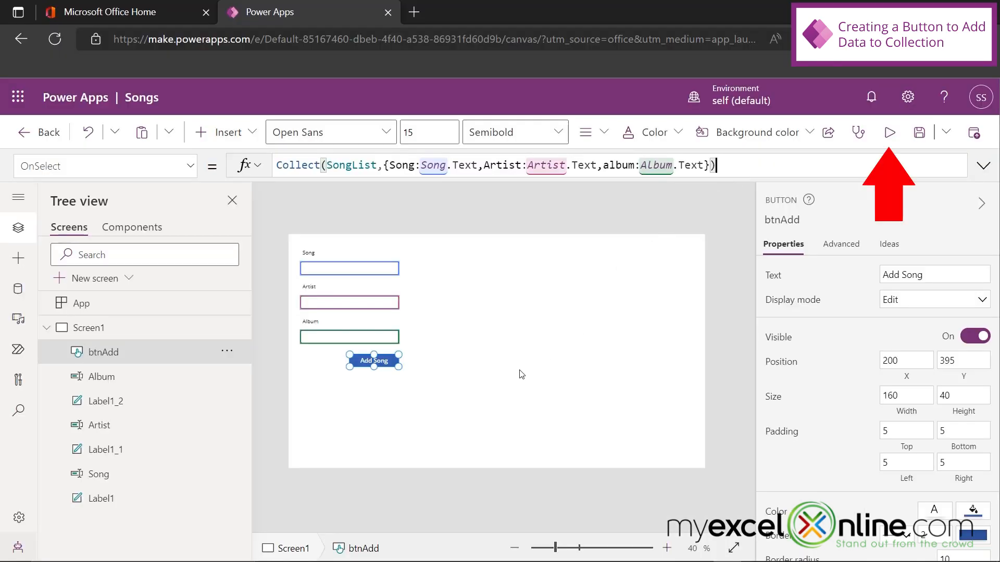
click(419, 483)
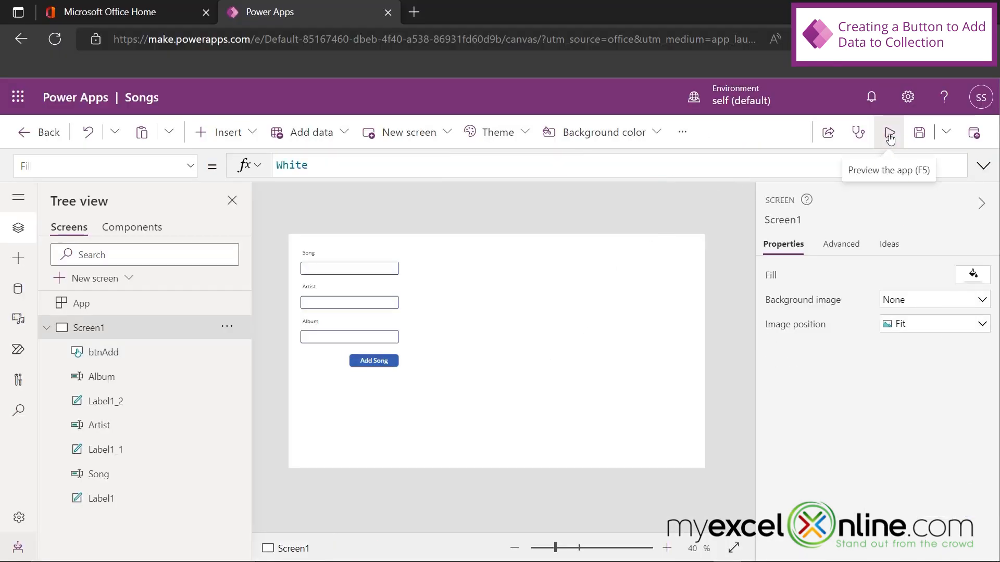
Preview the app and add the song Another Brick in the Wall with artist Pink Floyd and album The Wall.
click(890, 136)
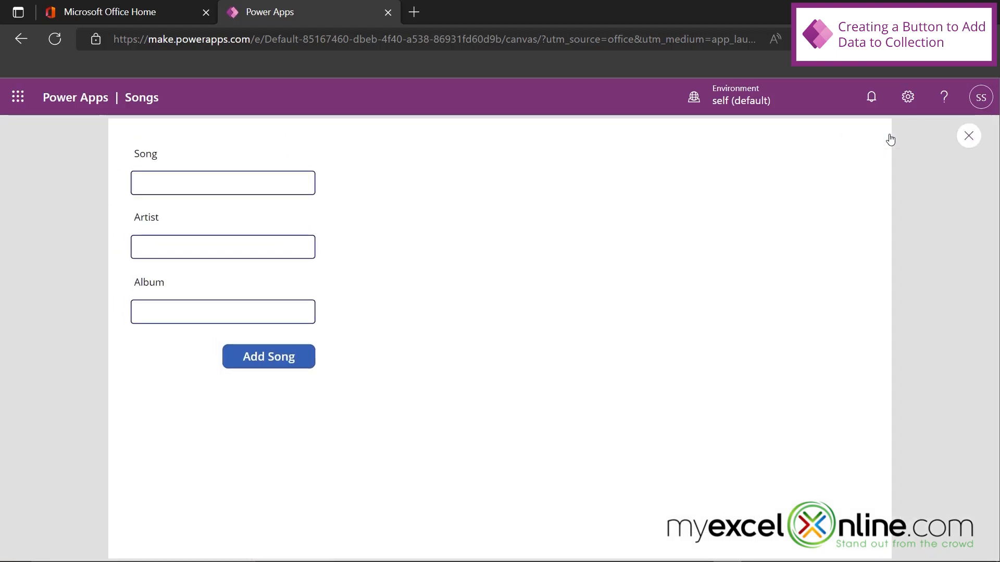
click(149, 182)
text(Another B)
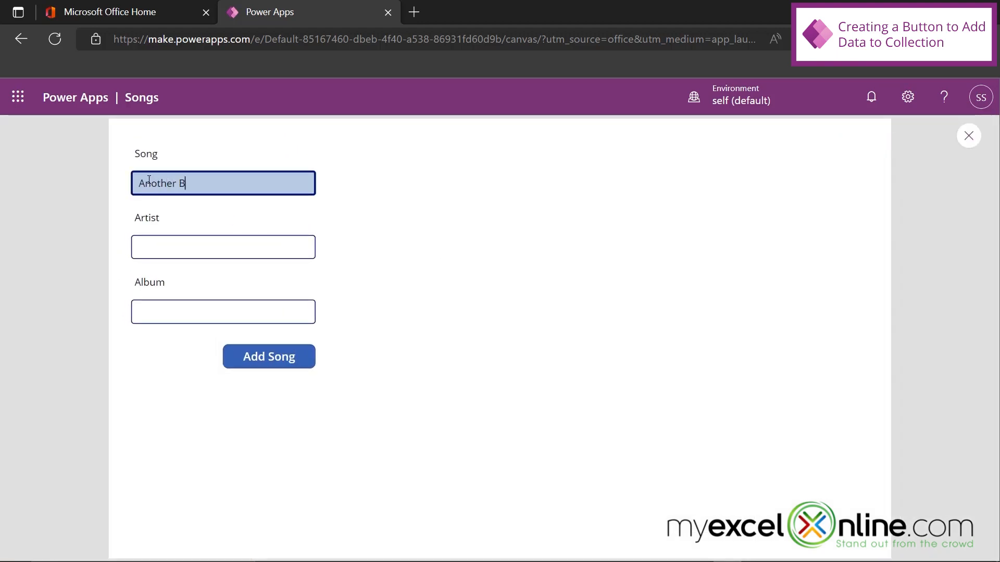
text(rick in the Wall)
key(Tab)
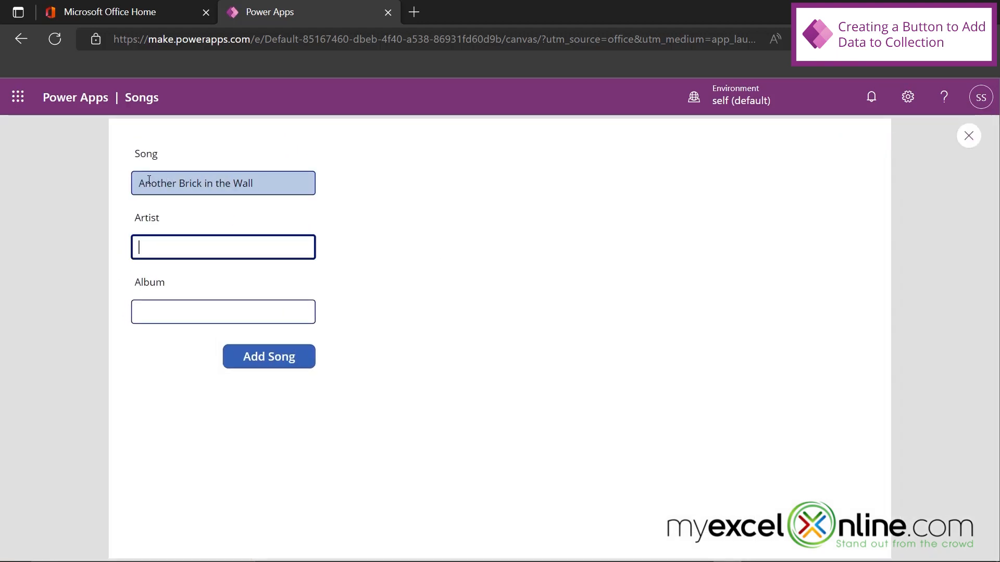
text(Pink Floyd)
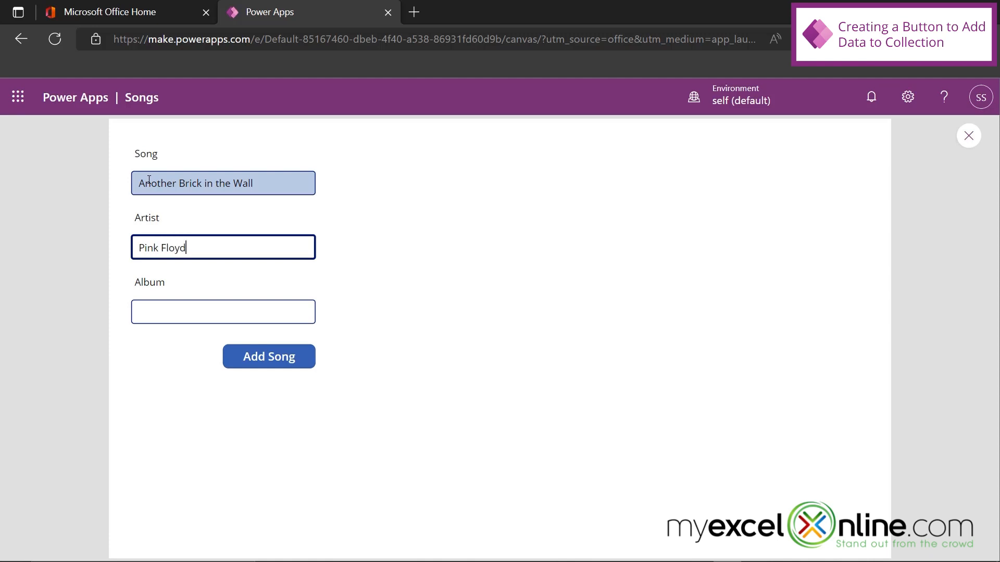
key(Tab)
text(The Wa)
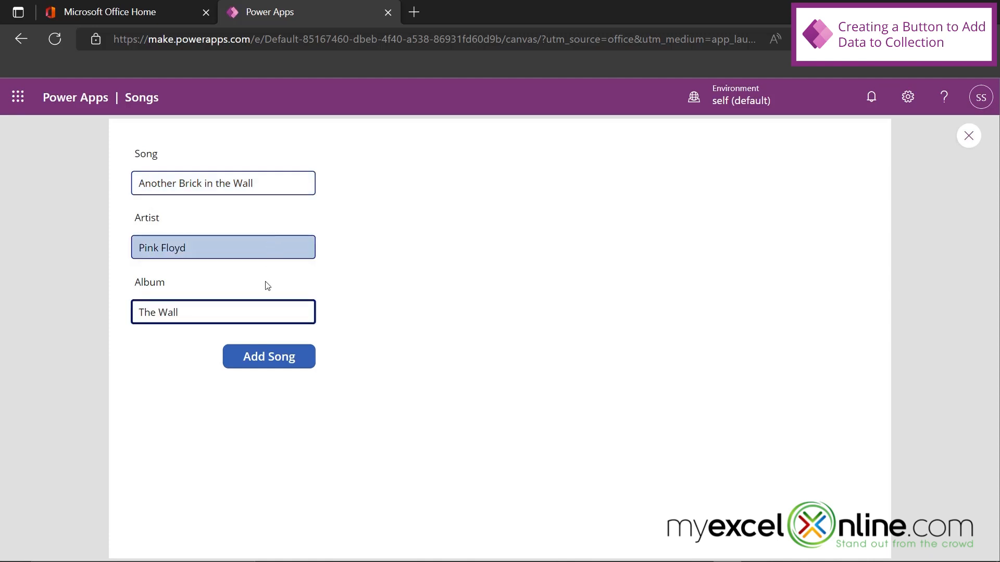
click(272, 363)
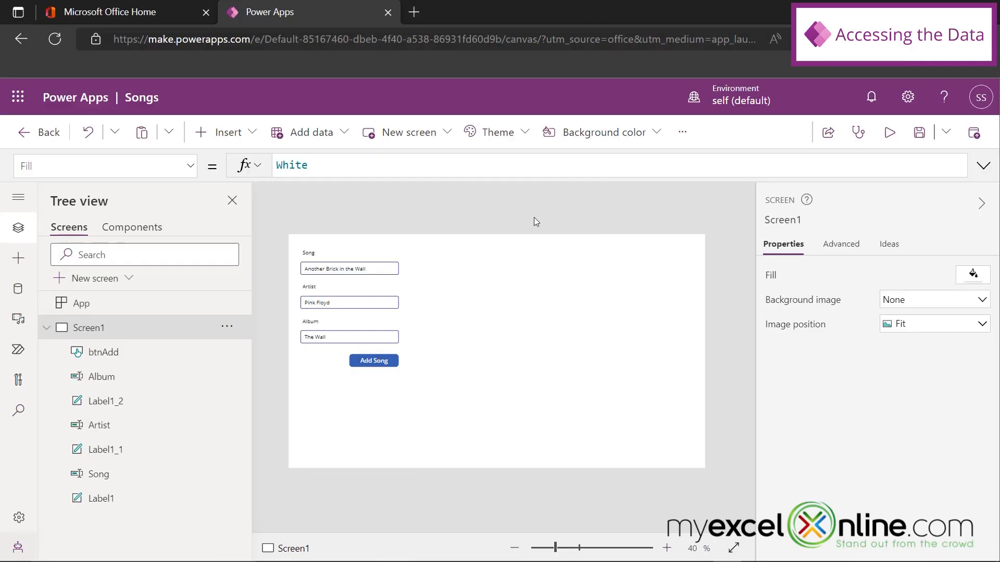
Check the SongList collection's preview of stored items, then return to the app editor.
click(688, 134)
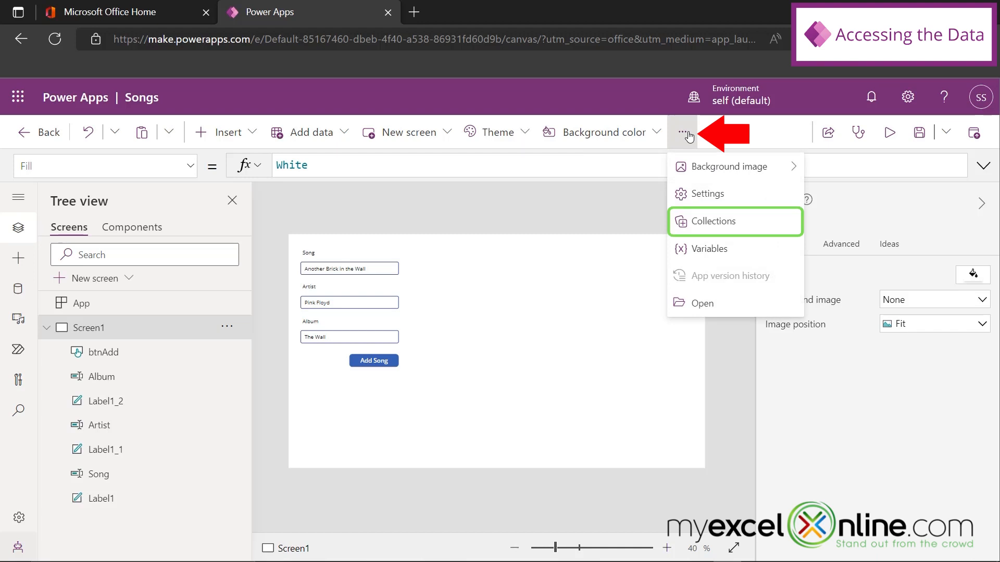
click(702, 230)
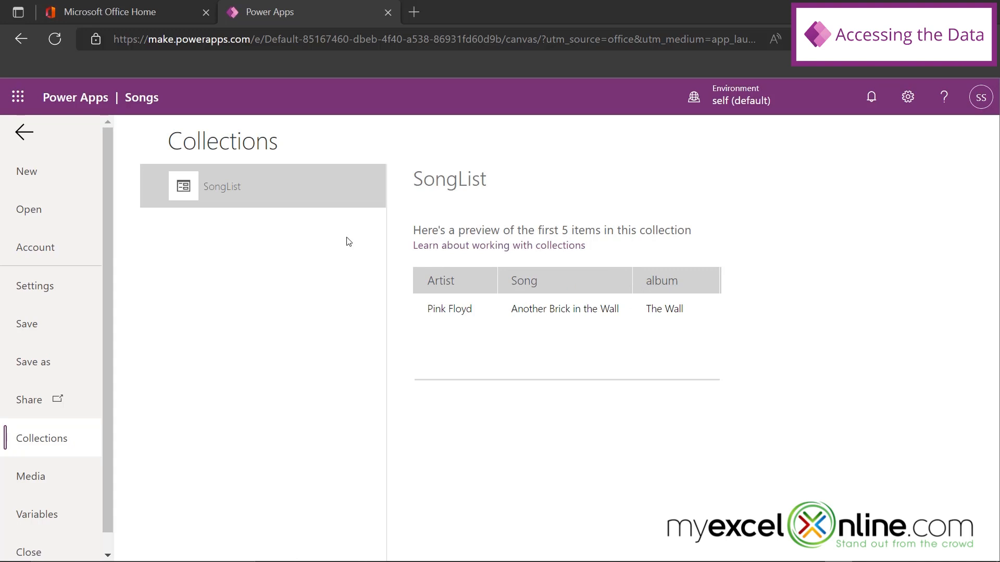
click(23, 132)
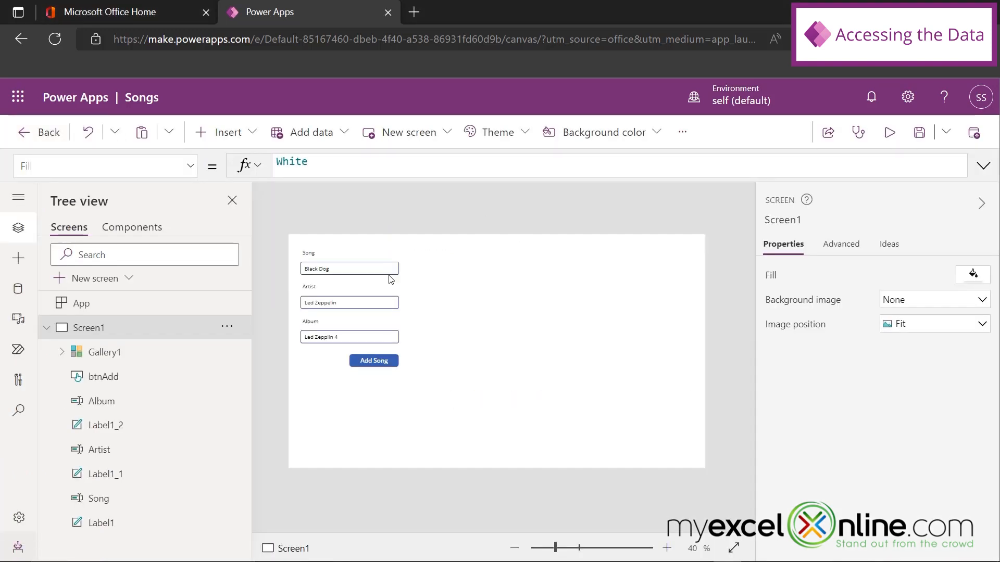
Insert a vertical gallery on Screen1, connect it to the SongList collection and place it to the right of the song entry fields.
click(372, 362)
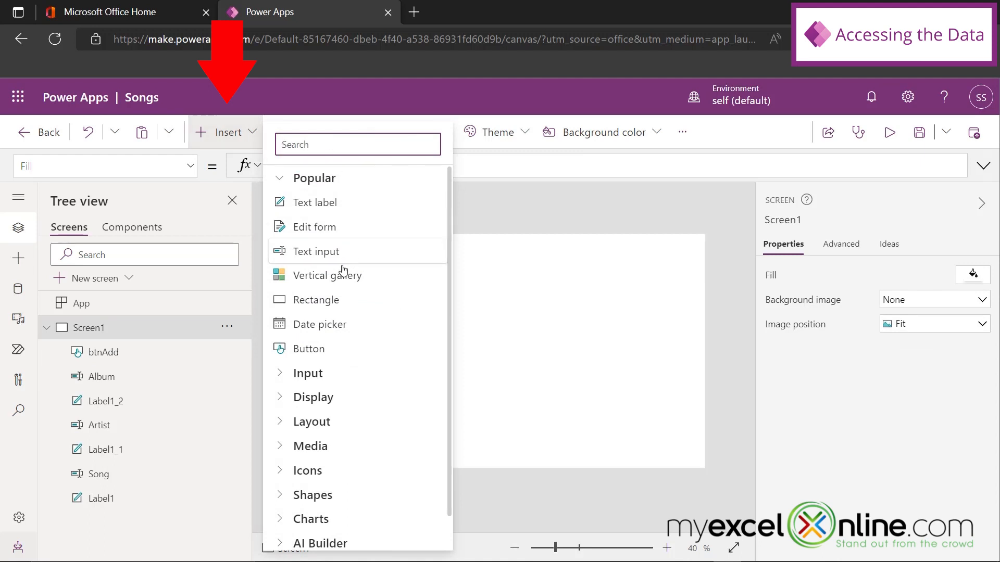
click(334, 276)
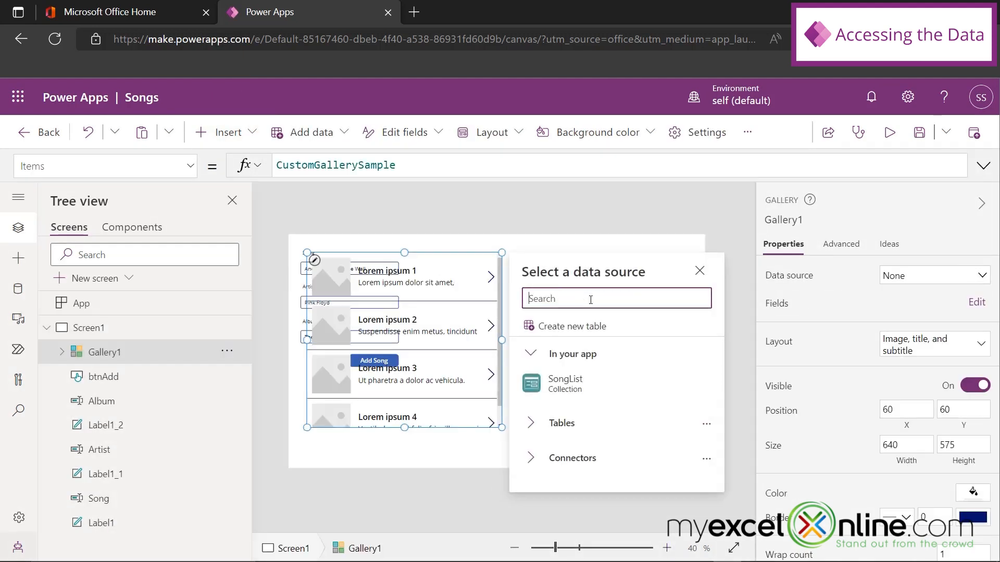
click(574, 391)
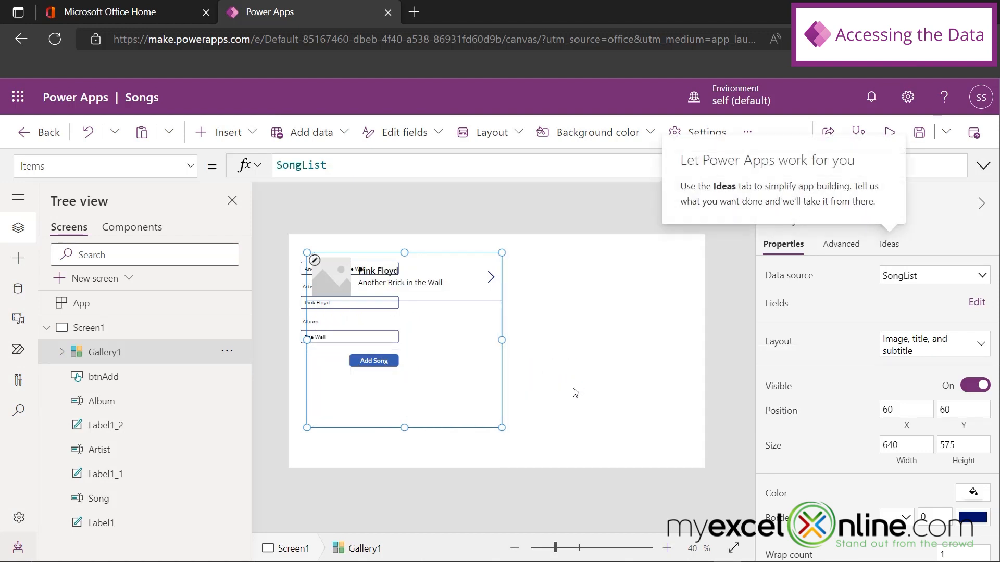
drag(451, 331, 626, 342)
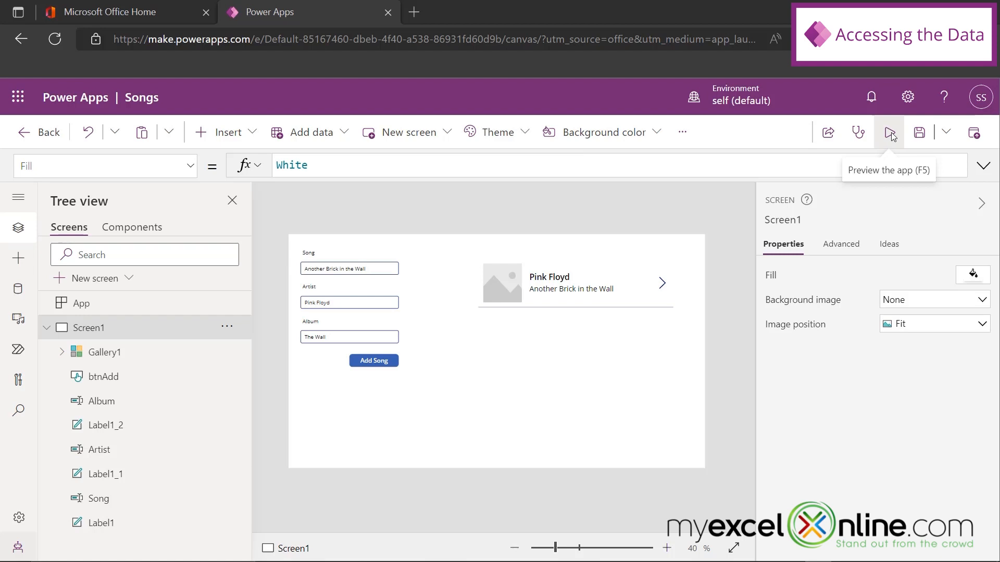
Preview the app, add the song Black Dog with artist Led Zeppelin and album Led Zepplin 4, and close the preview.
click(891, 132)
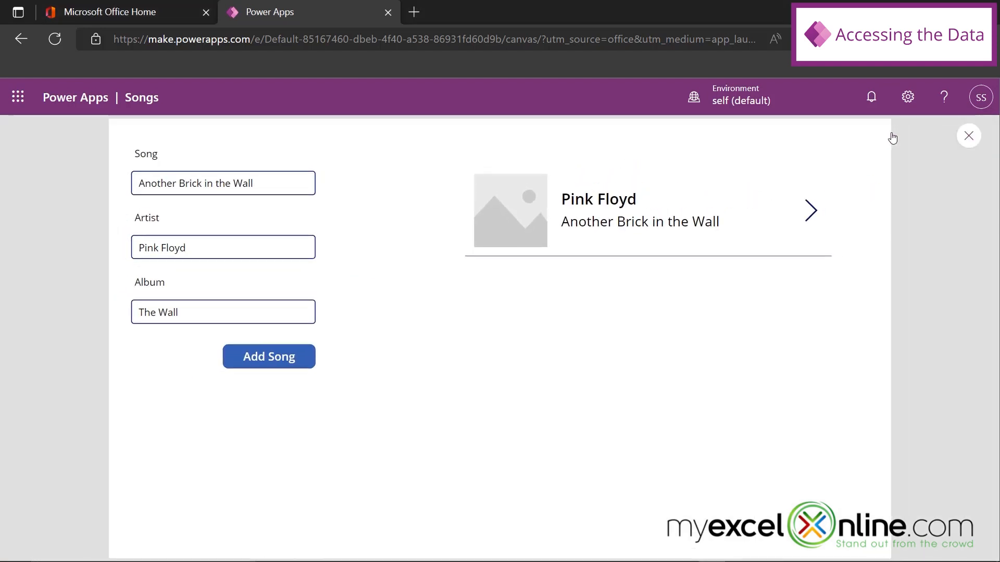
drag(289, 186, 35, 153)
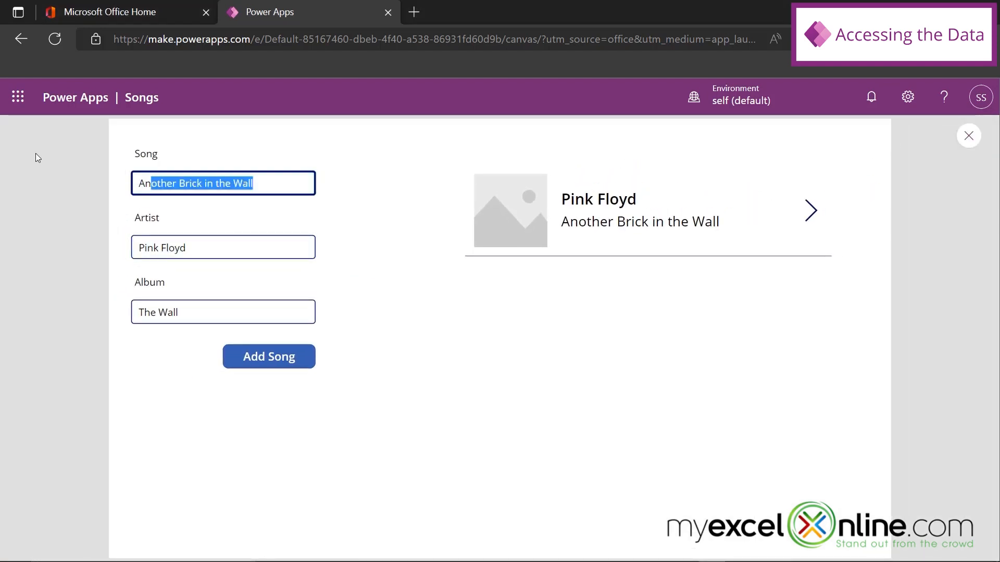
text(Black Dog)
key(Tab)
text(L)
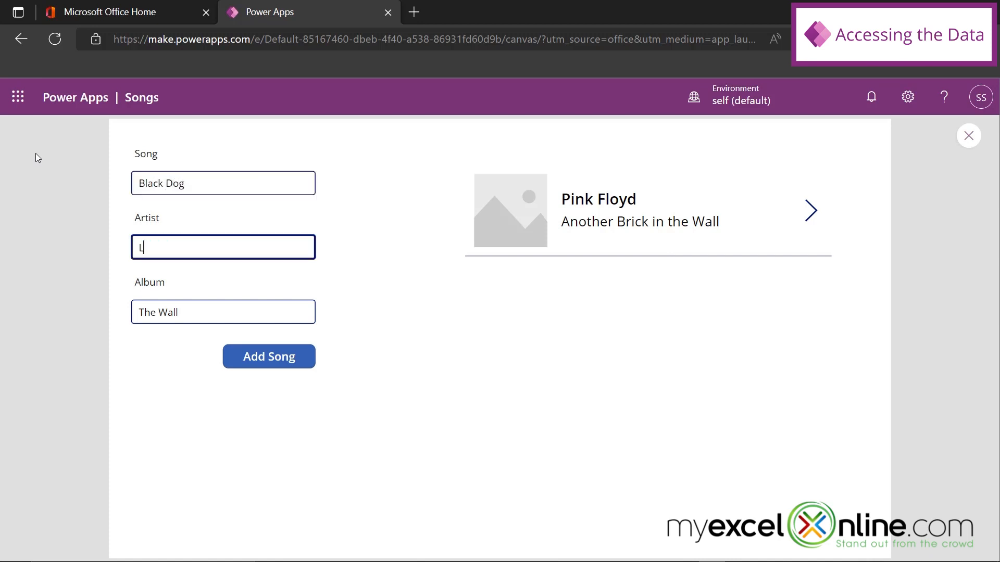
text(ed Zeppelin)
key(Tab)
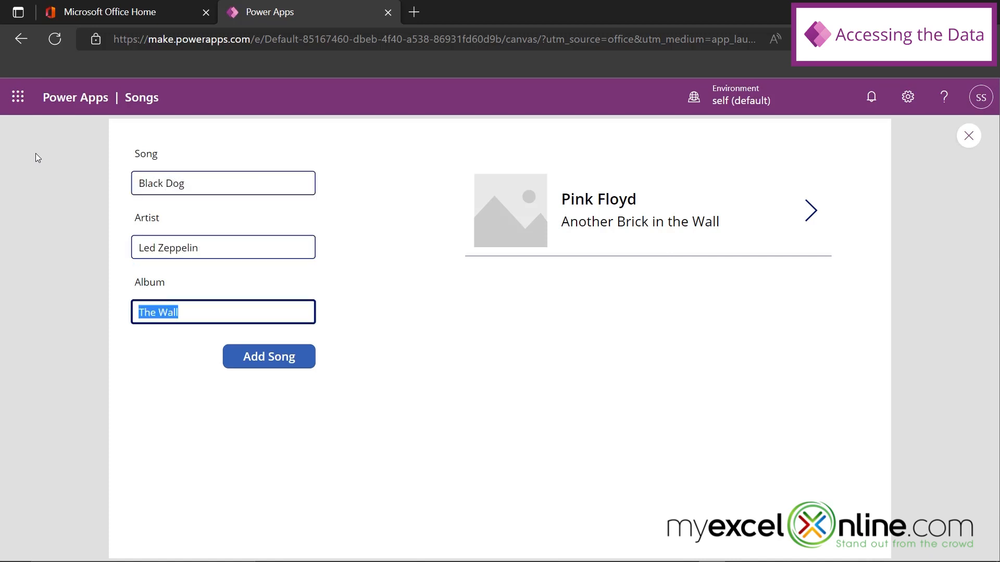
text(Led Zepplin 4)
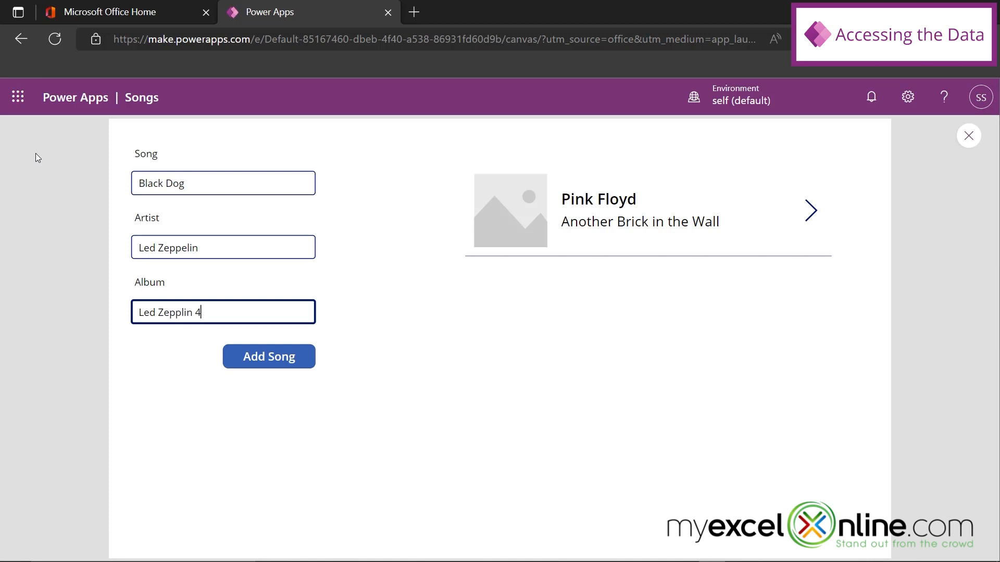
click(267, 358)
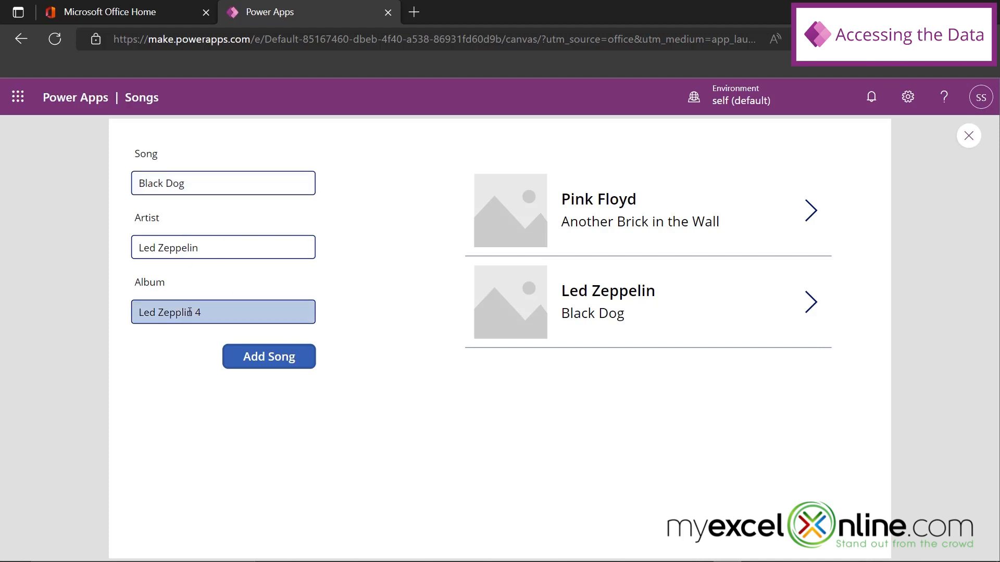
click(971, 149)
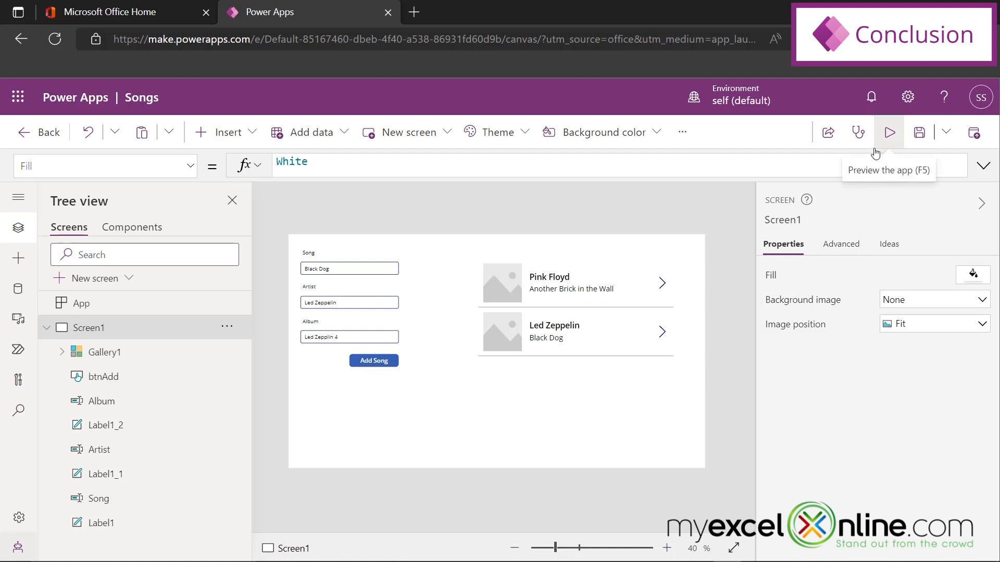